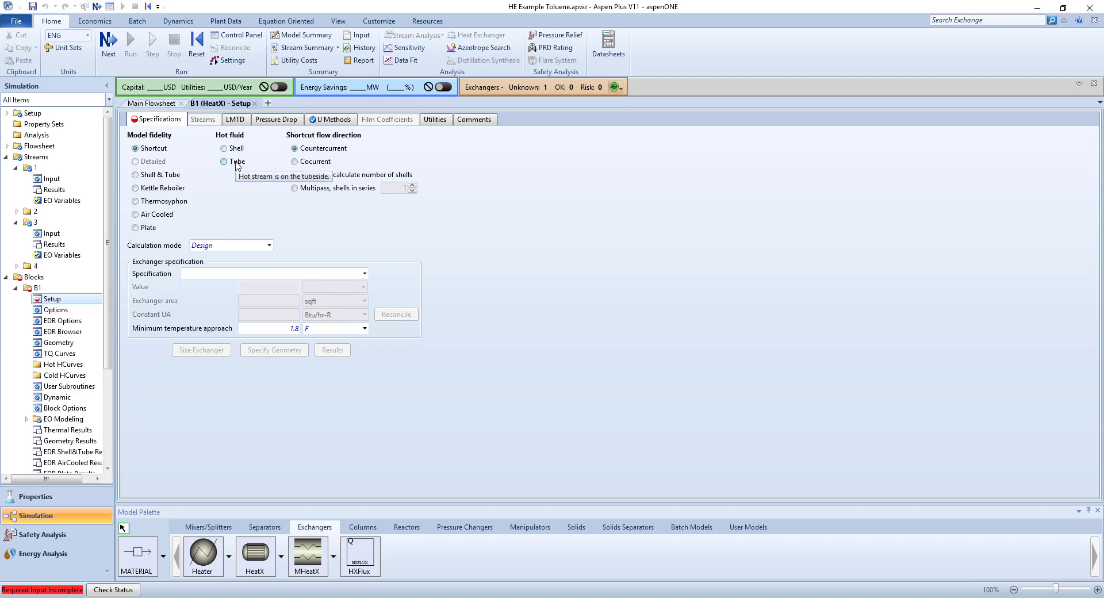
# Place the hot fluid on the tube side of block B1 and specify a cold stream outlet temperature of 450 F.
pyautogui.click(237, 165)
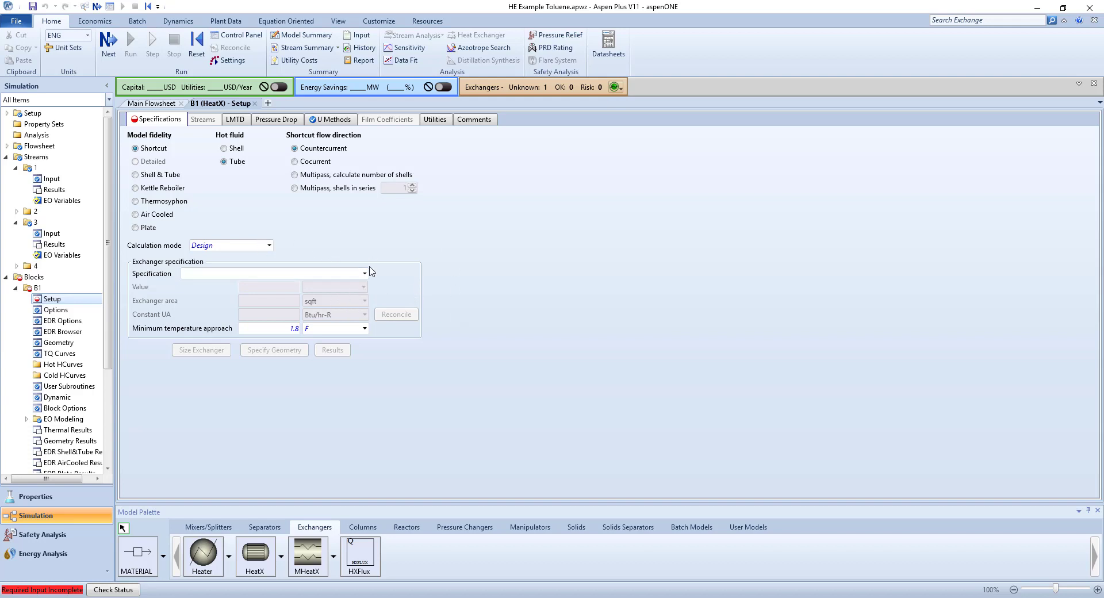
pyautogui.click(446, 597)
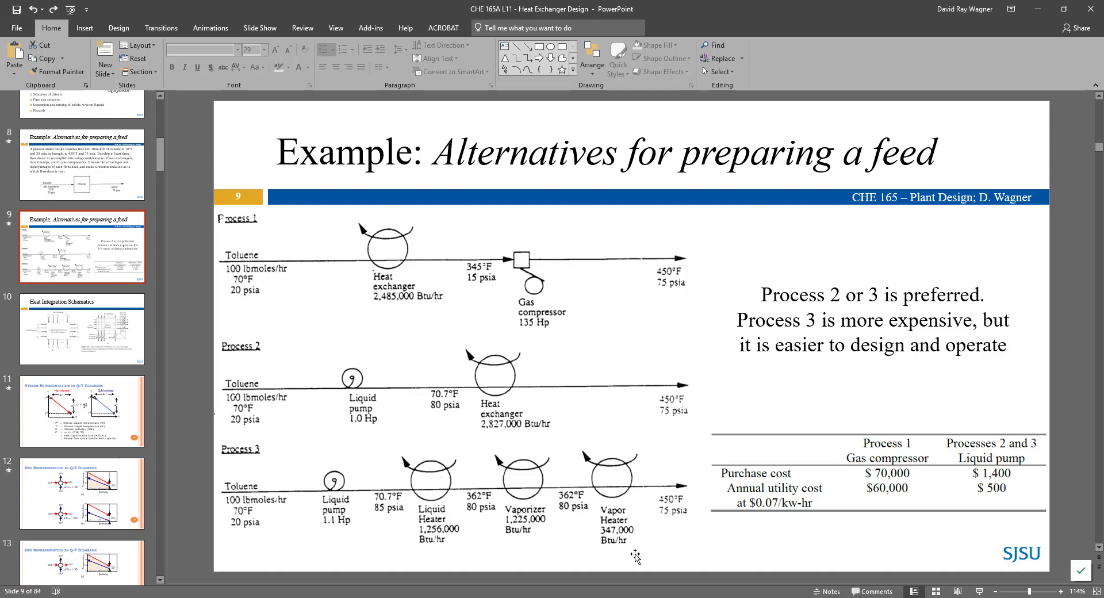
pyautogui.hotkey('alt', 'Tab')
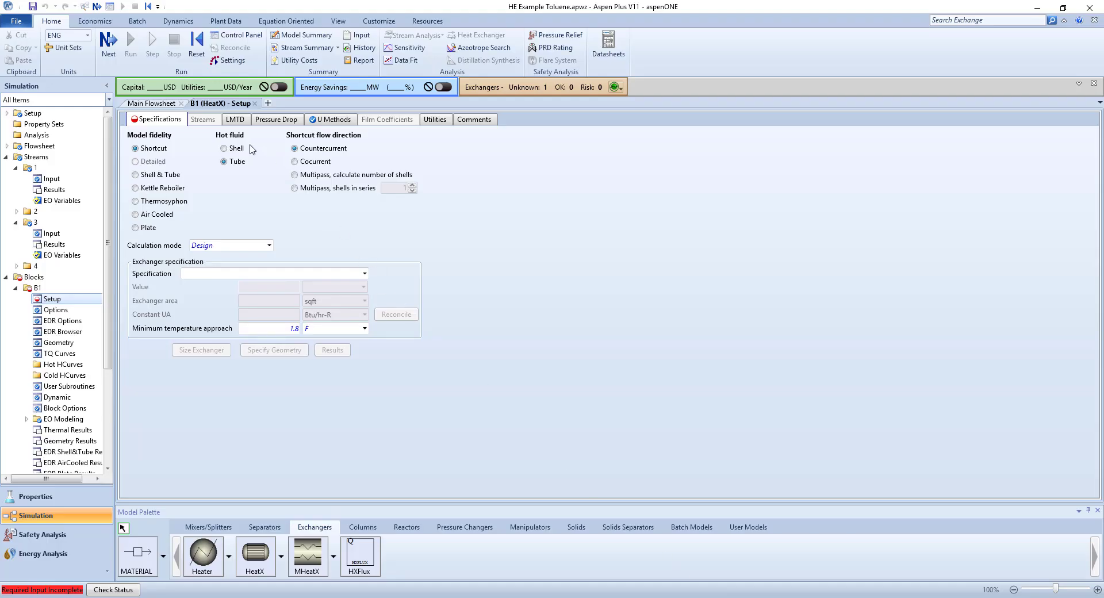
pyautogui.click(365, 274)
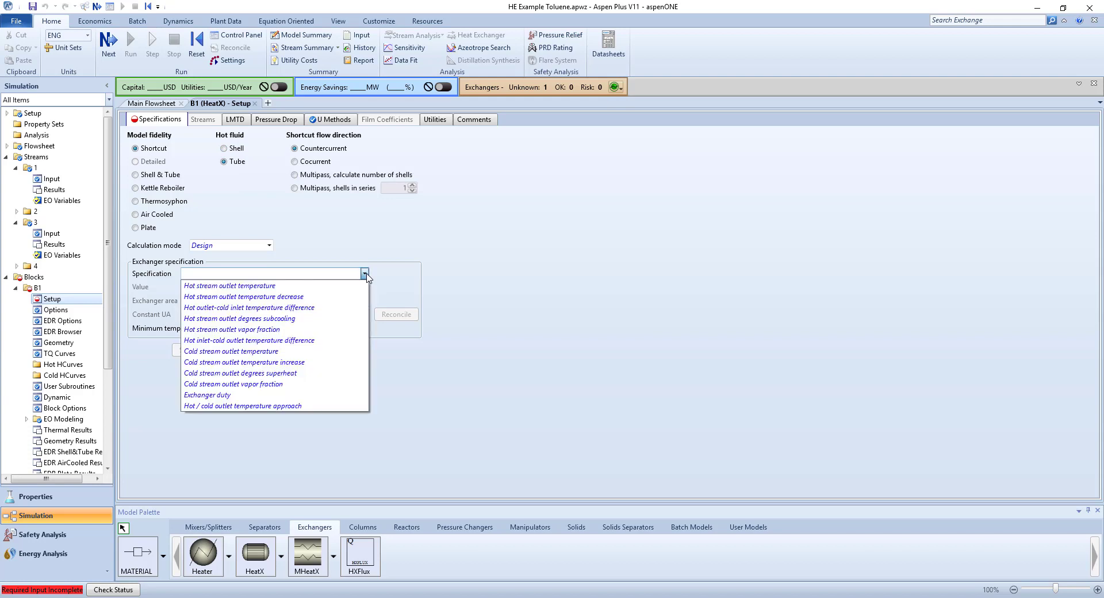
pyautogui.click(358, 351)
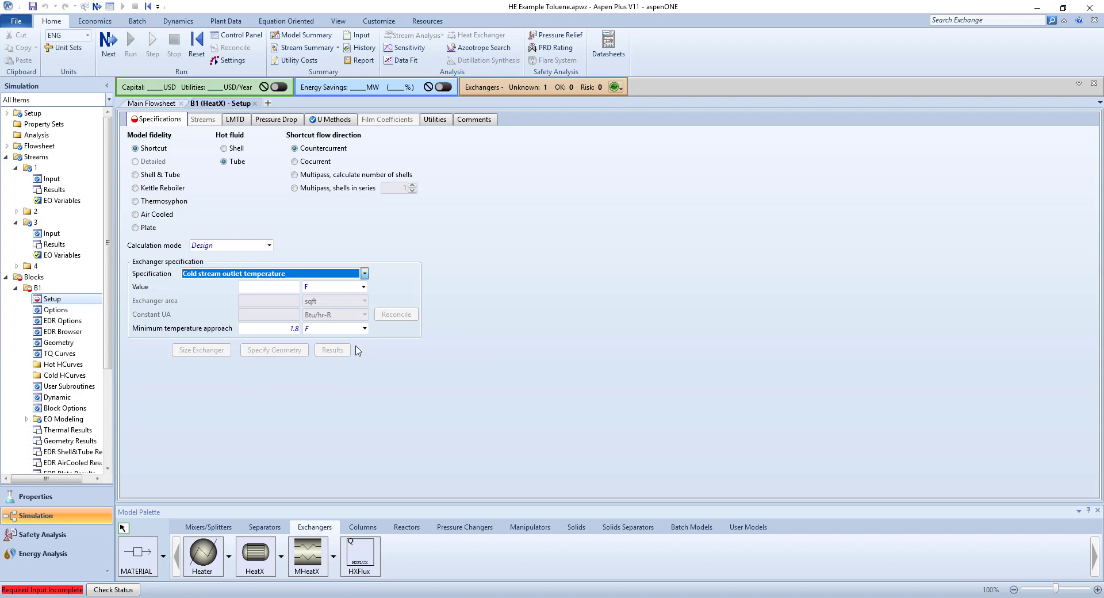
pyautogui.click(281, 286)
pyautogui.press('Return')
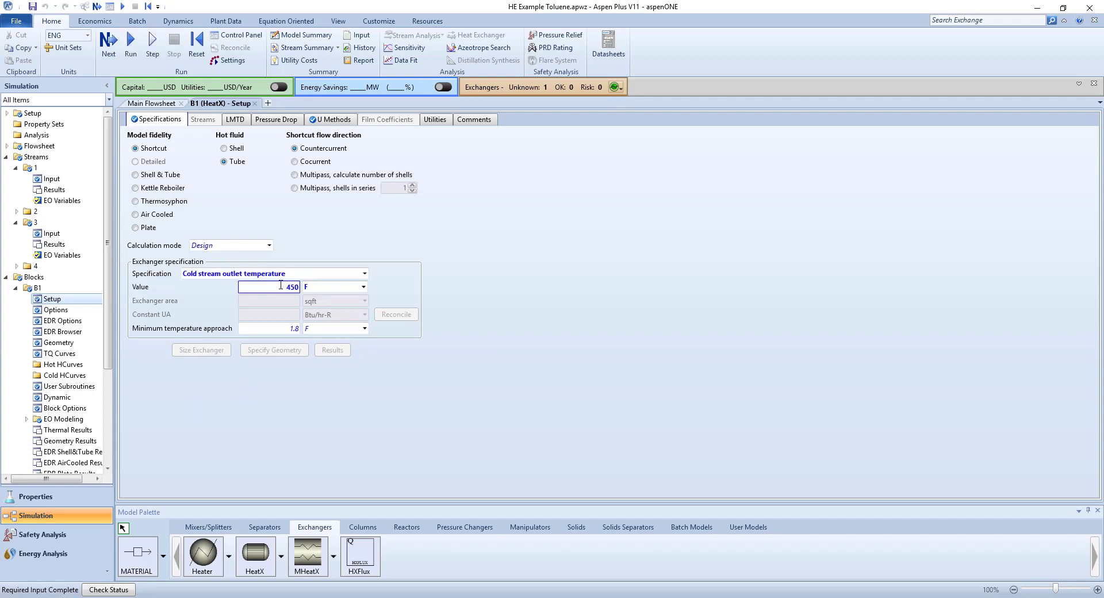
# Run the simulation and review the material results of all streams in the results summary.
pyautogui.click(130, 49)
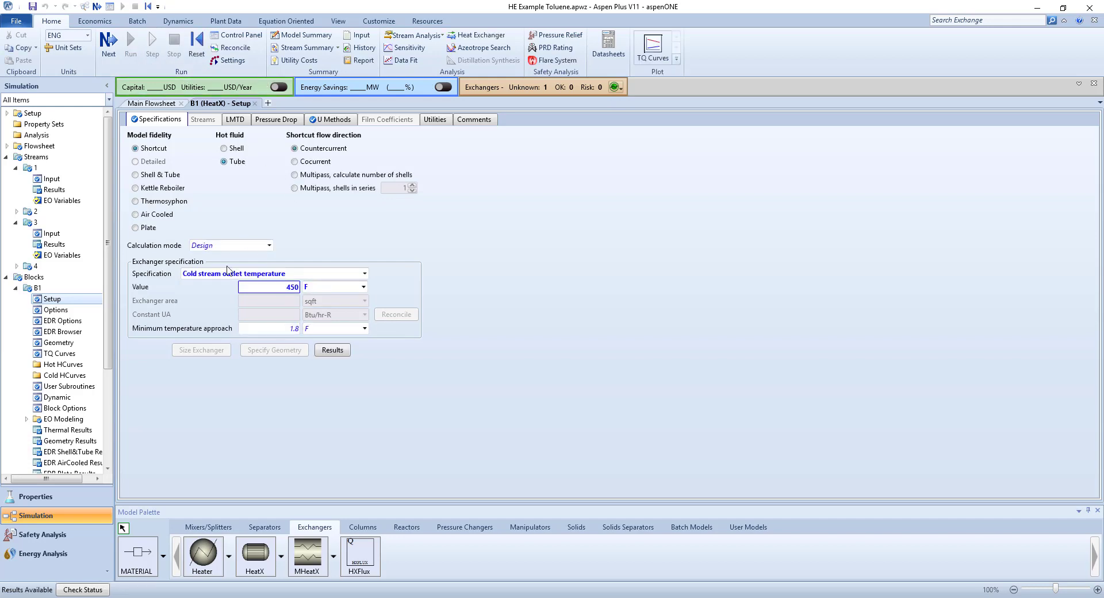
pyautogui.scroll(-4, 75, 397)
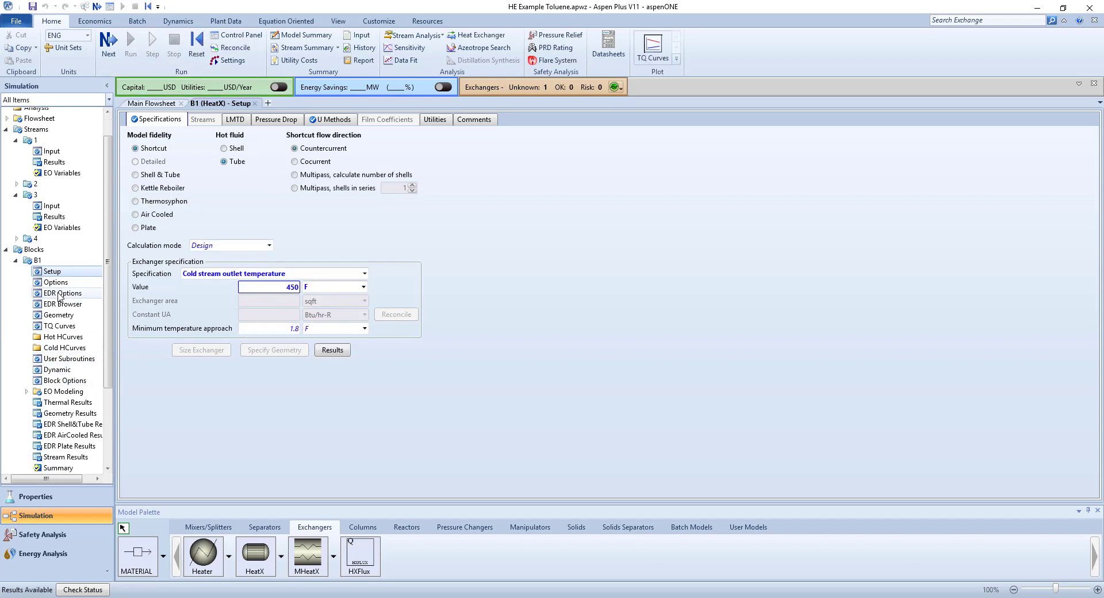
pyautogui.click(7, 435)
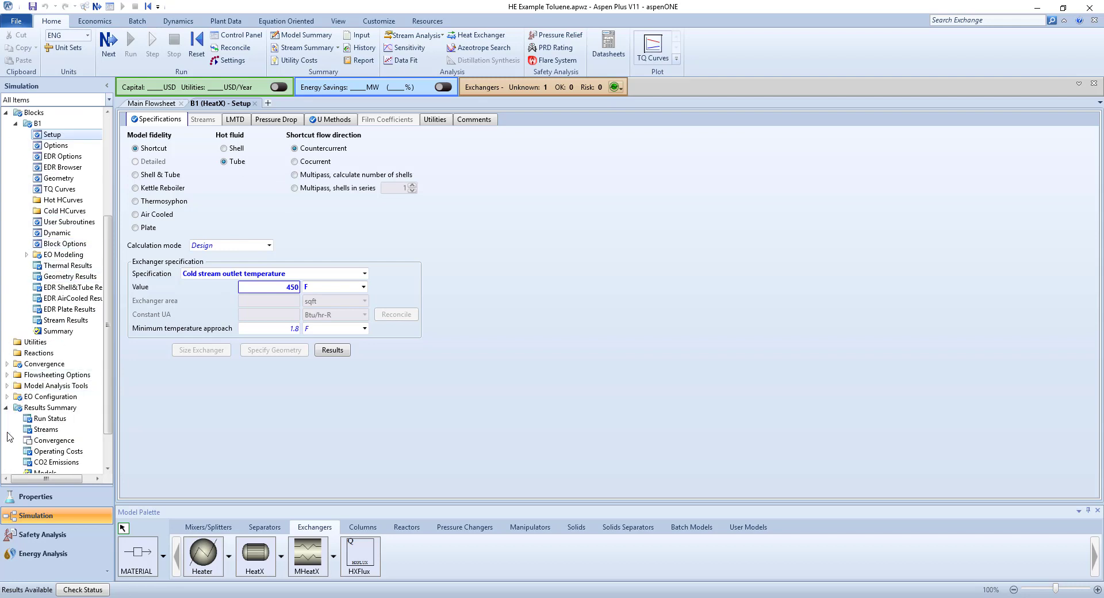
pyautogui.scroll(-1, 51, 391)
pyautogui.click(46, 380)
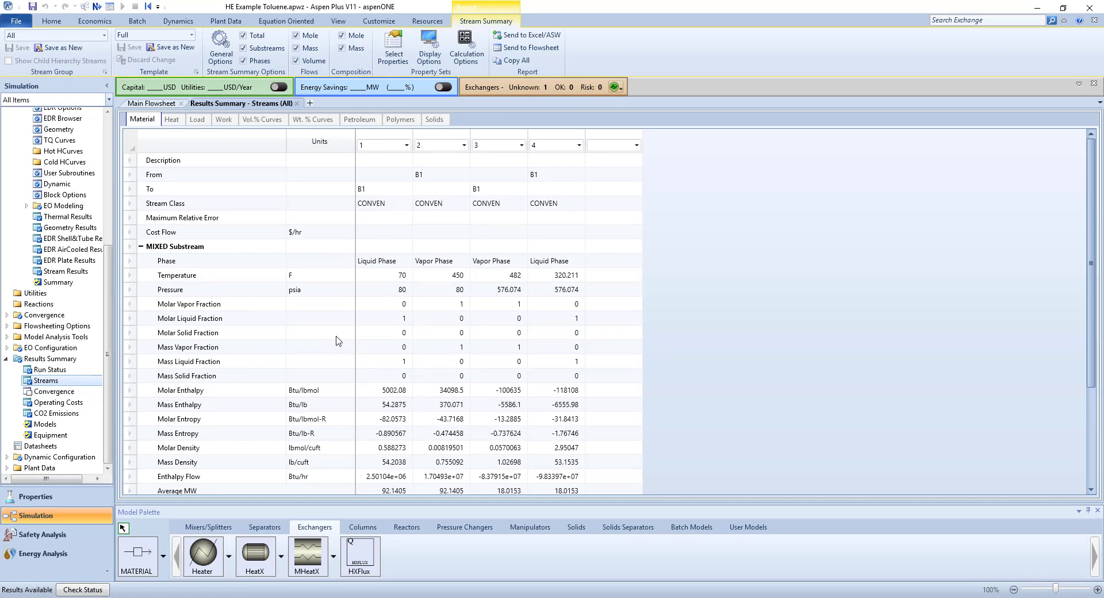
pyautogui.scroll(-2, 337, 345)
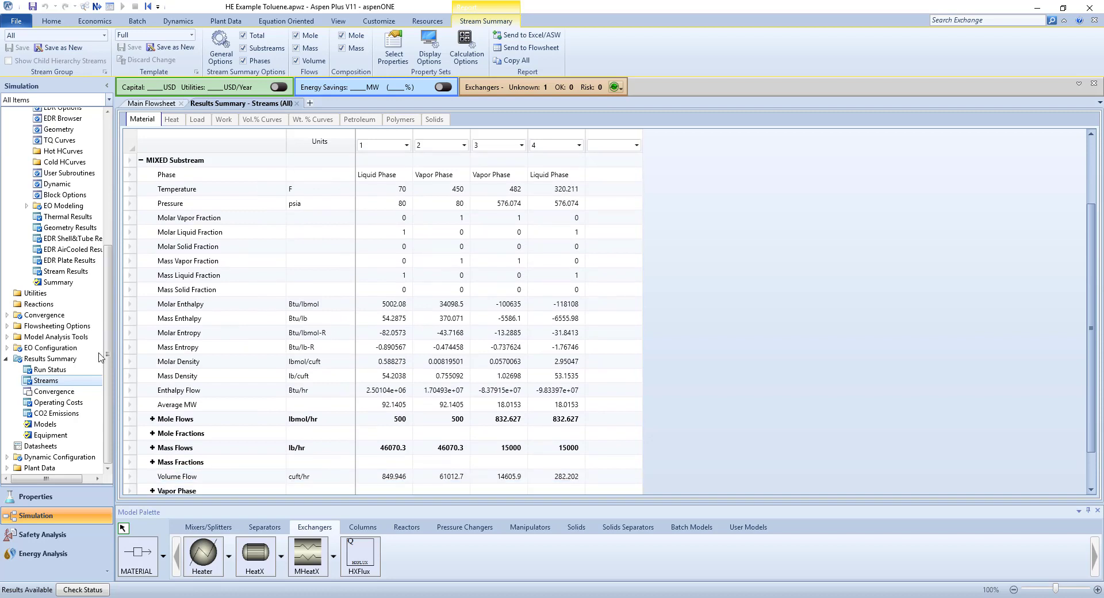
# Review block B1's thermal results, including its TQ curves plot, balance and exchanger details.
pyautogui.scroll(3, 59, 345)
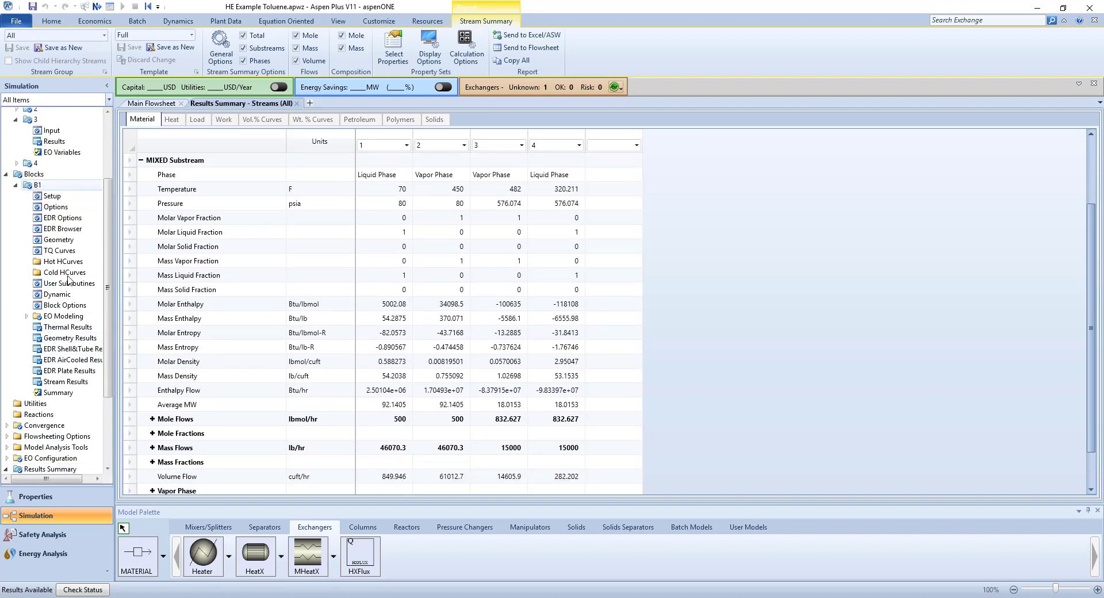
pyautogui.click(74, 328)
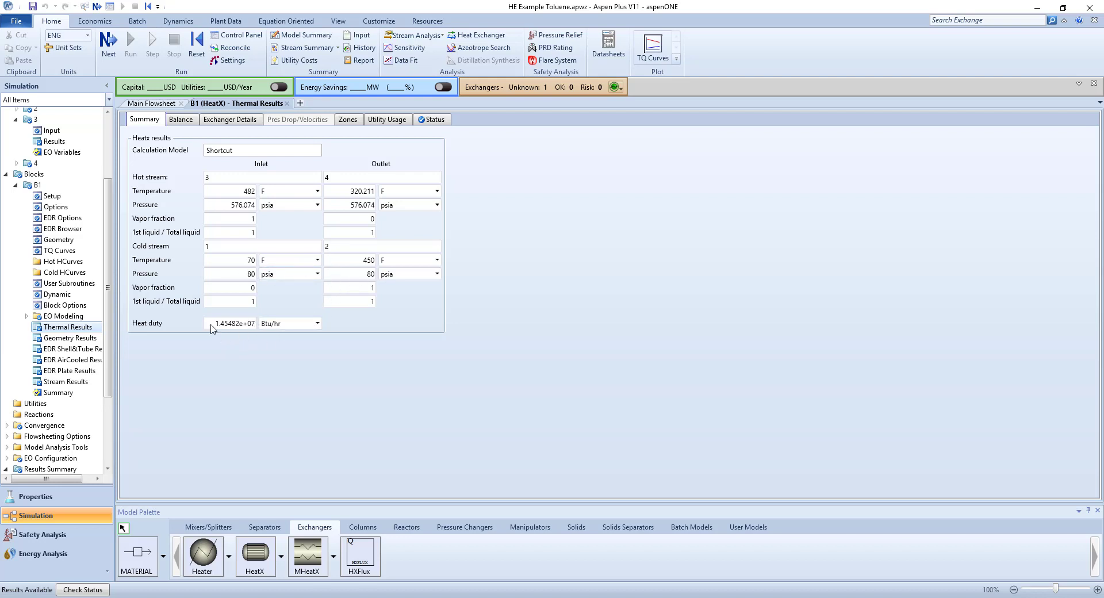
pyautogui.click(655, 50)
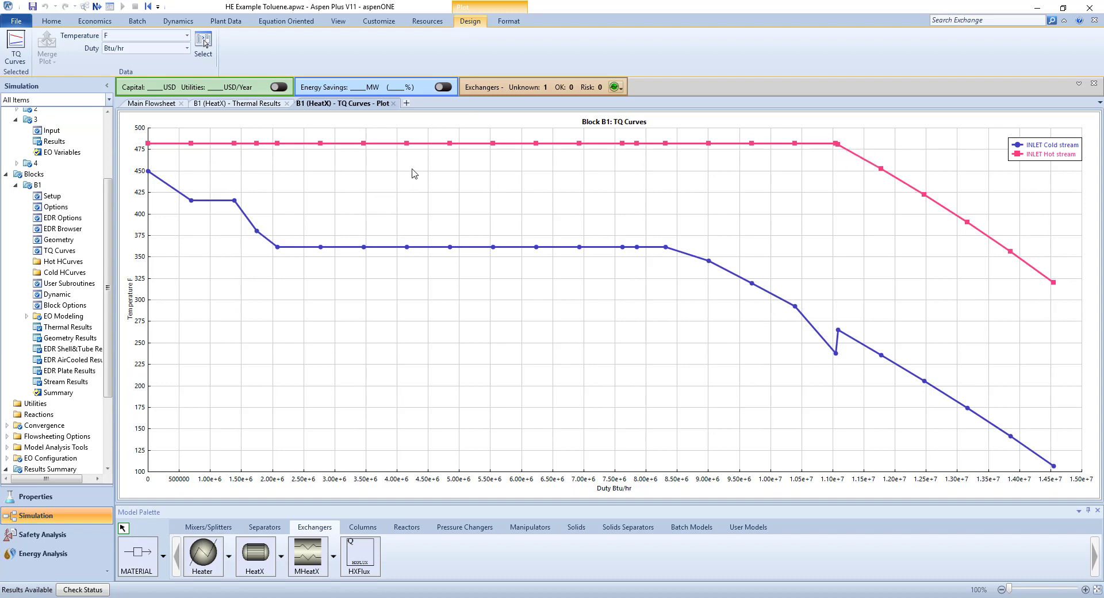
pyautogui.click(56, 326)
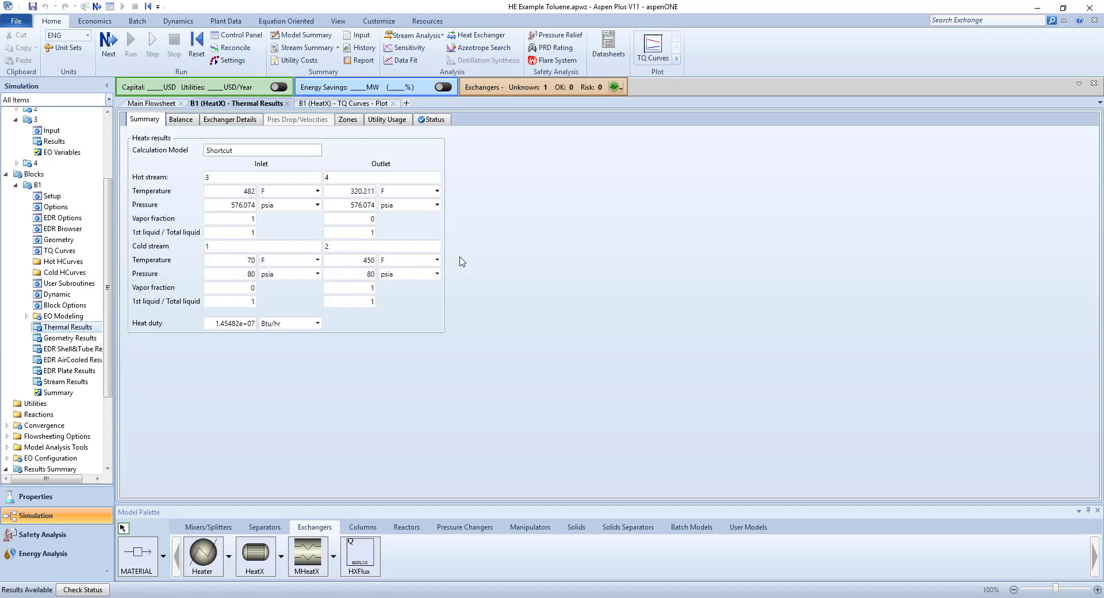
pyautogui.click(187, 123)
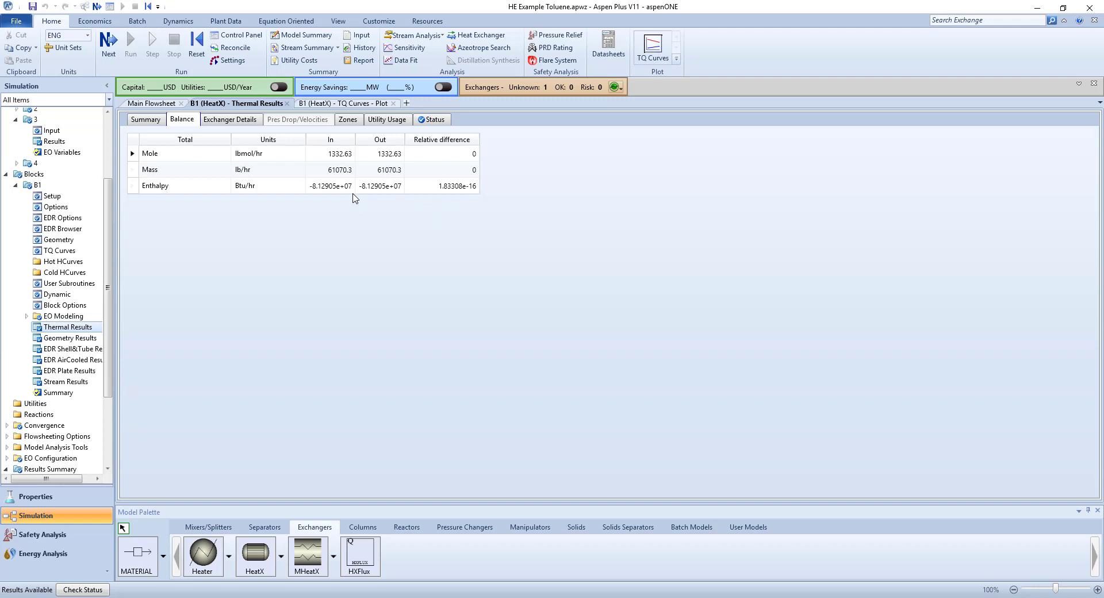
pyautogui.click(235, 120)
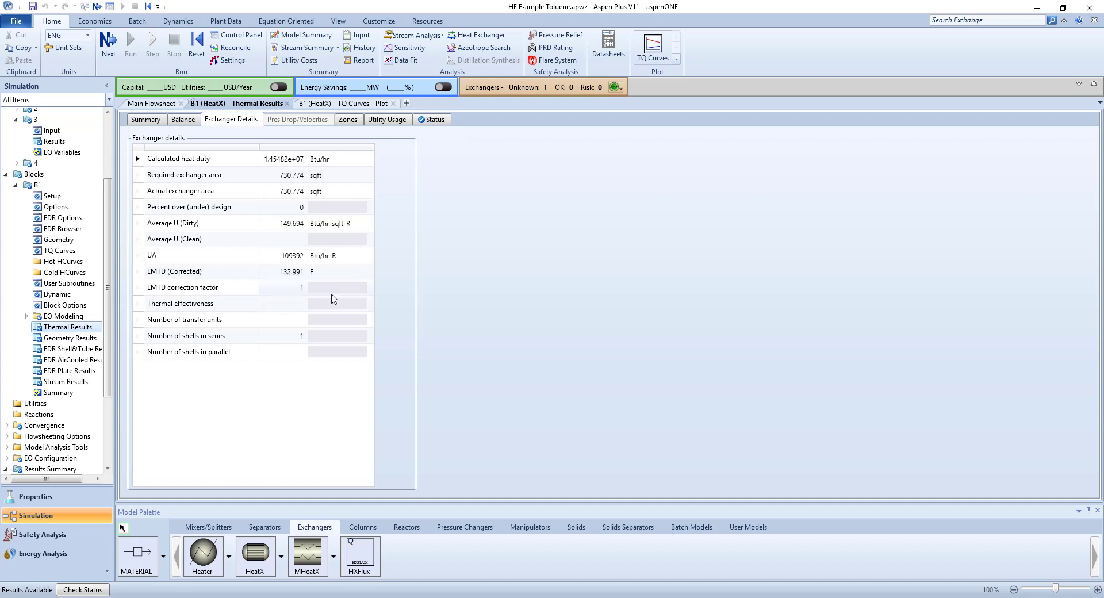
# Convert block B1 from the shortcut model to a rigorous Shell & Tube exchanger, sizing it interactively.
pyautogui.click(53, 196)
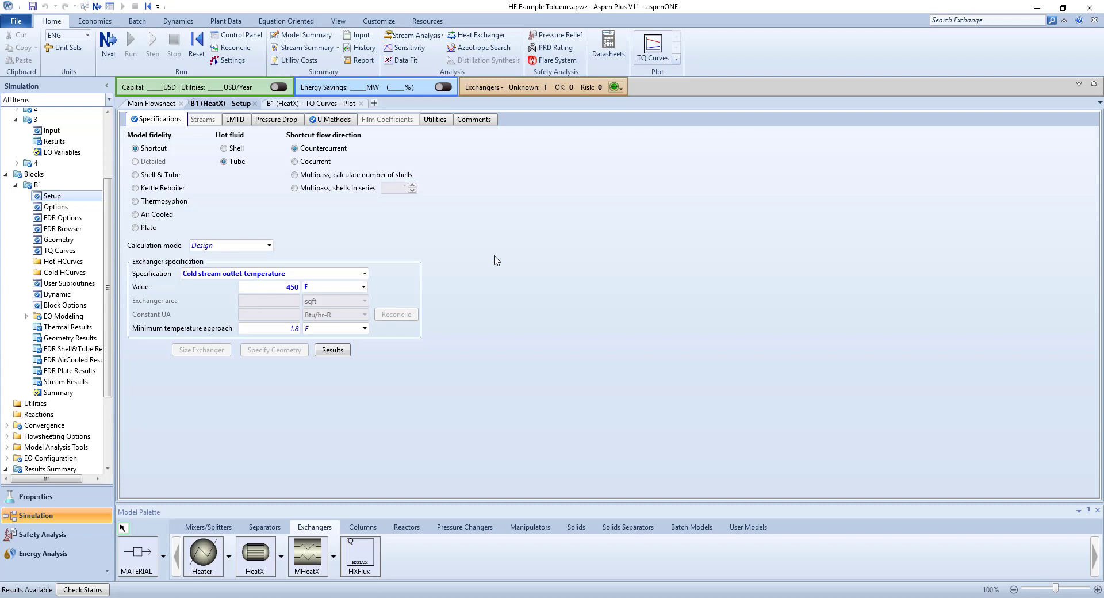
pyautogui.click(149, 177)
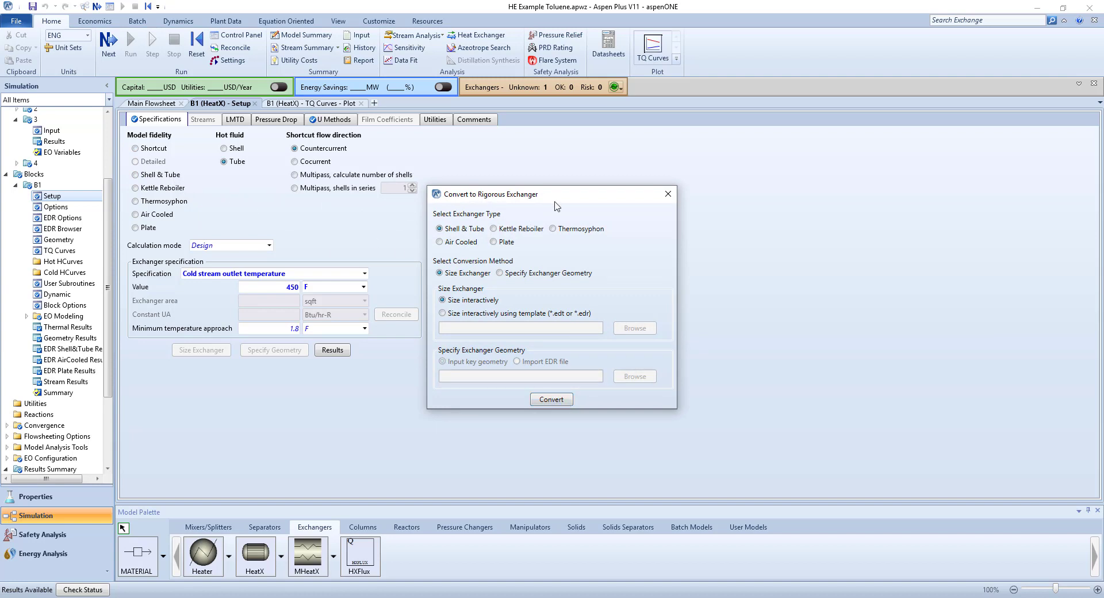
pyautogui.click(556, 400)
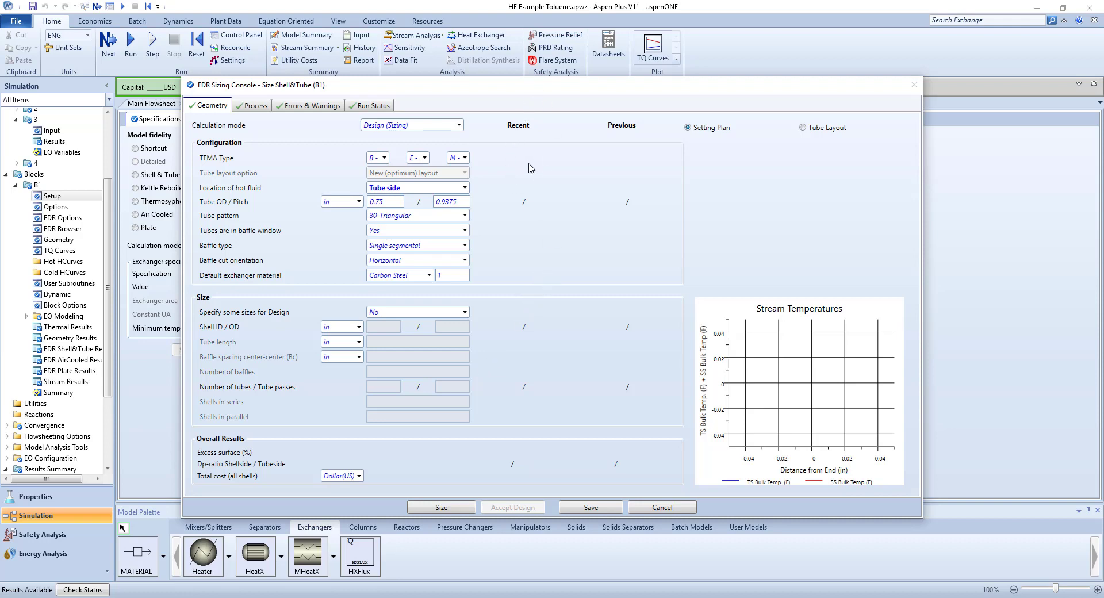
# Examine the available TEMA front head and shell types, keeping the current selections.
pyautogui.click(385, 160)
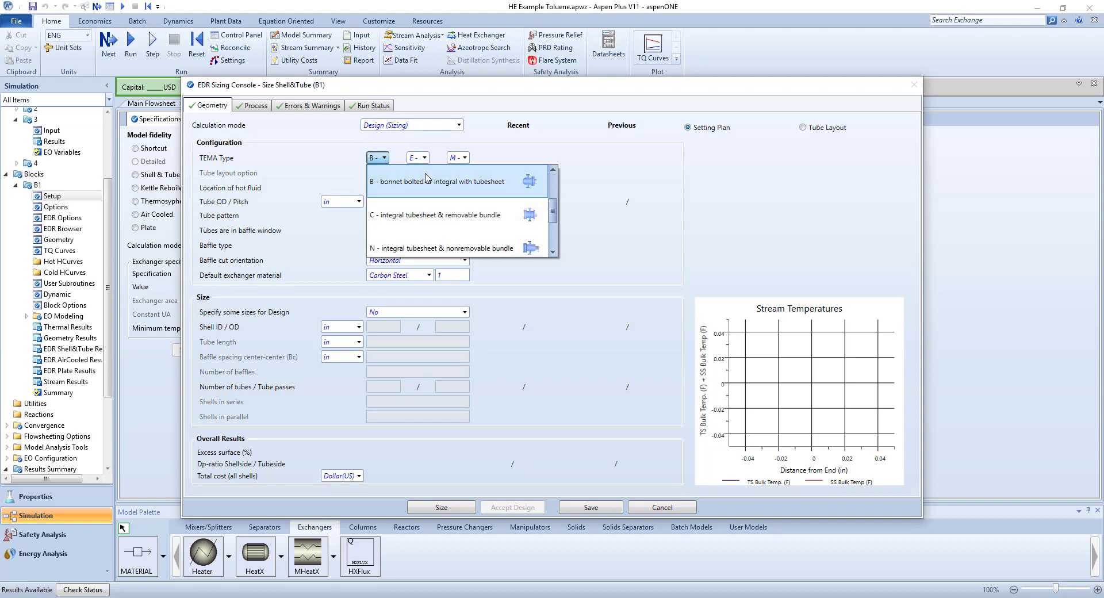
pyautogui.scroll(-3, 525, 215)
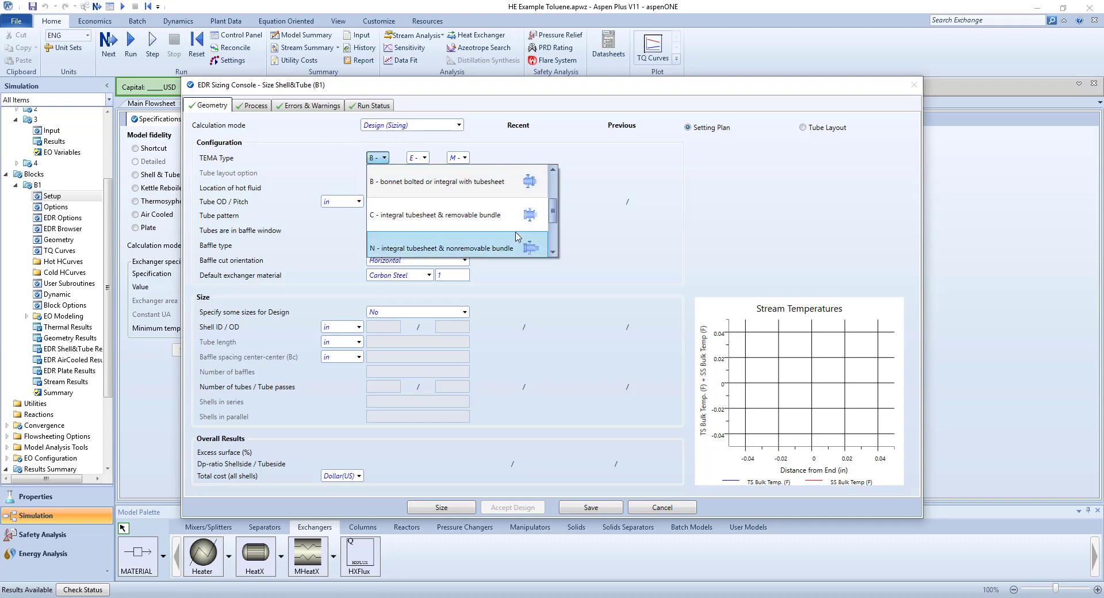
pyautogui.scroll(3, 473, 217)
pyautogui.scroll(1, 466, 207)
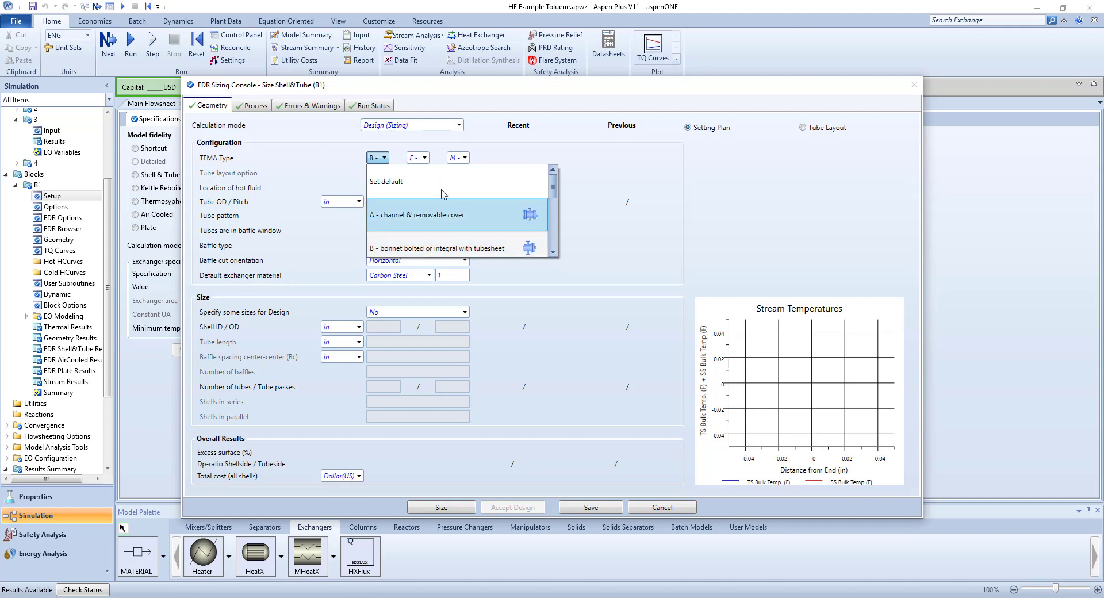
pyautogui.click(450, 144)
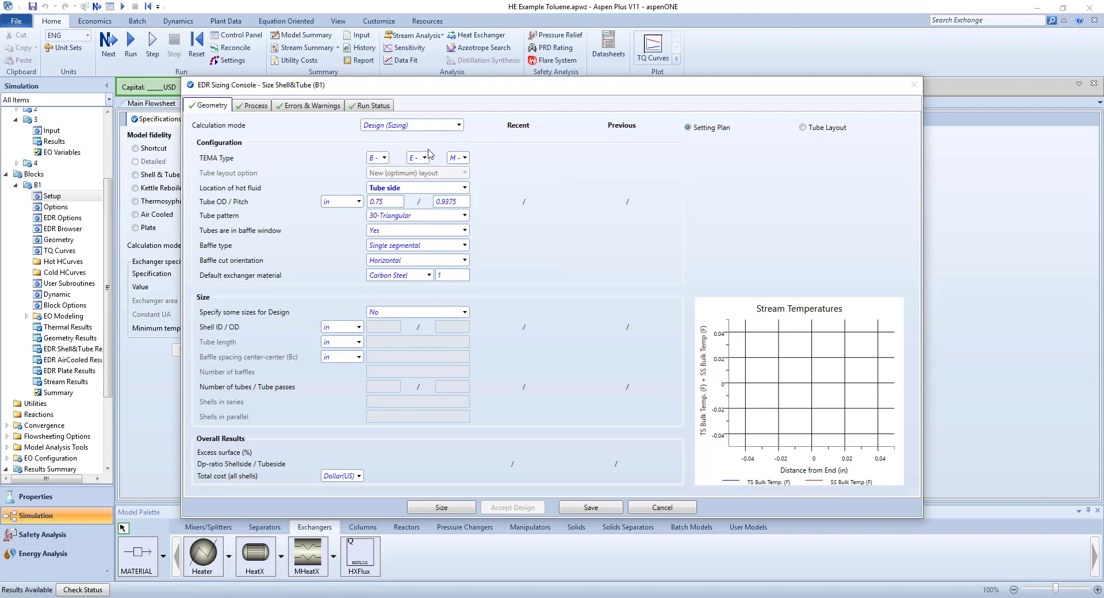
pyautogui.click(425, 159)
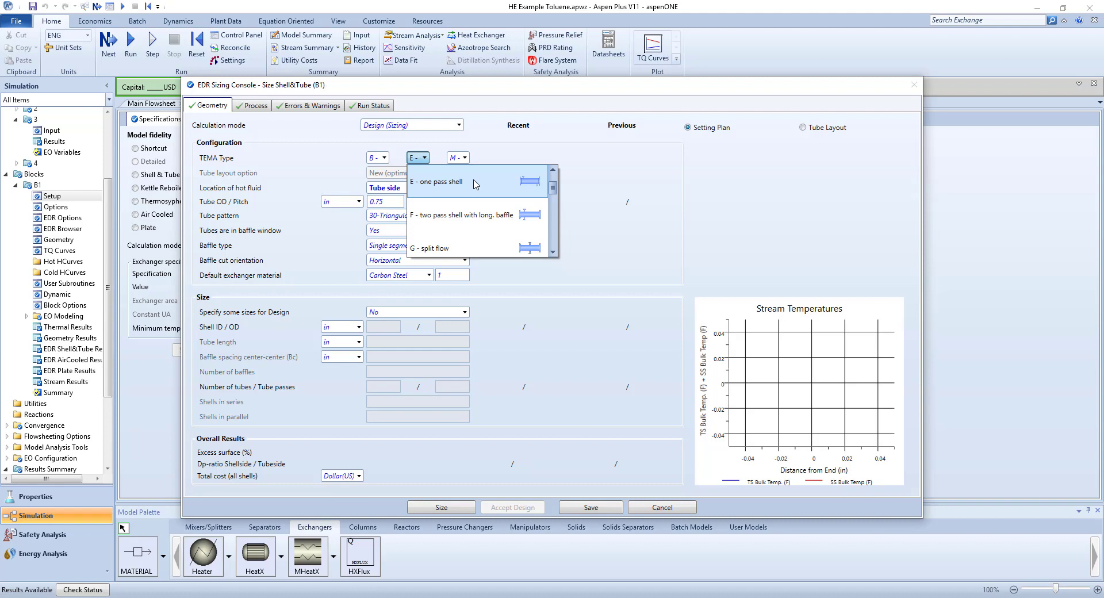
pyautogui.click(425, 151)
# Set the TEMA rear head type to U - U-tube bundle.
pyautogui.click(465, 159)
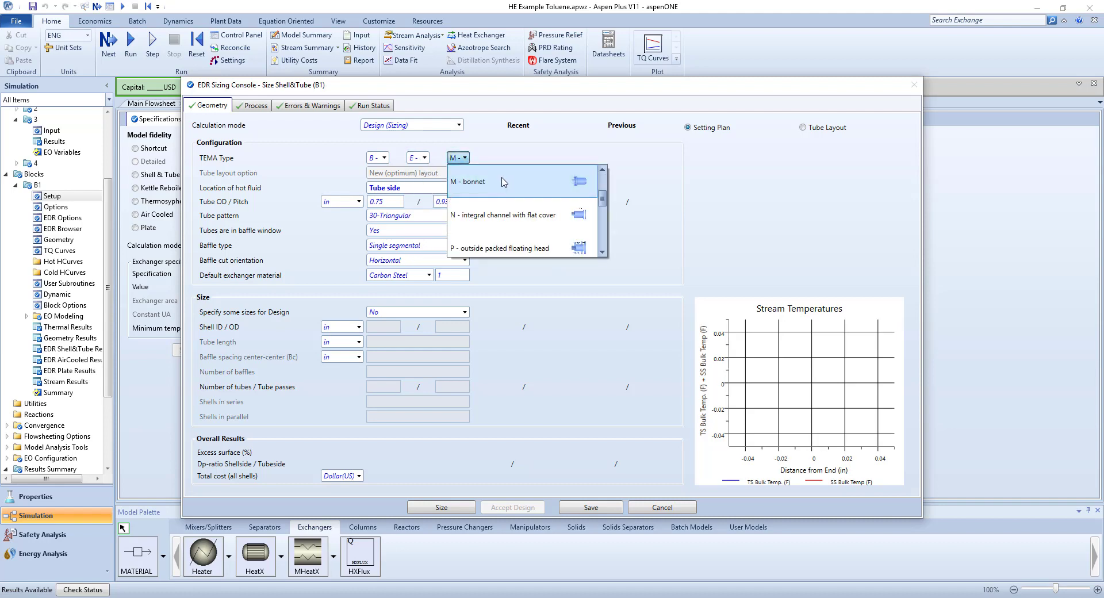
pyautogui.click(507, 248)
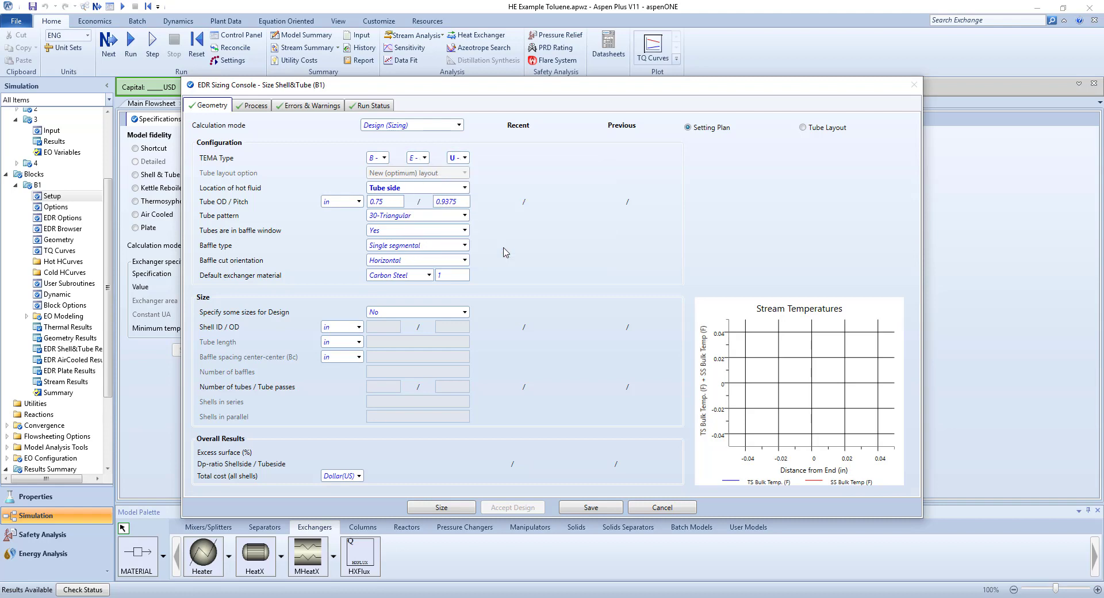
pyautogui.click(463, 160)
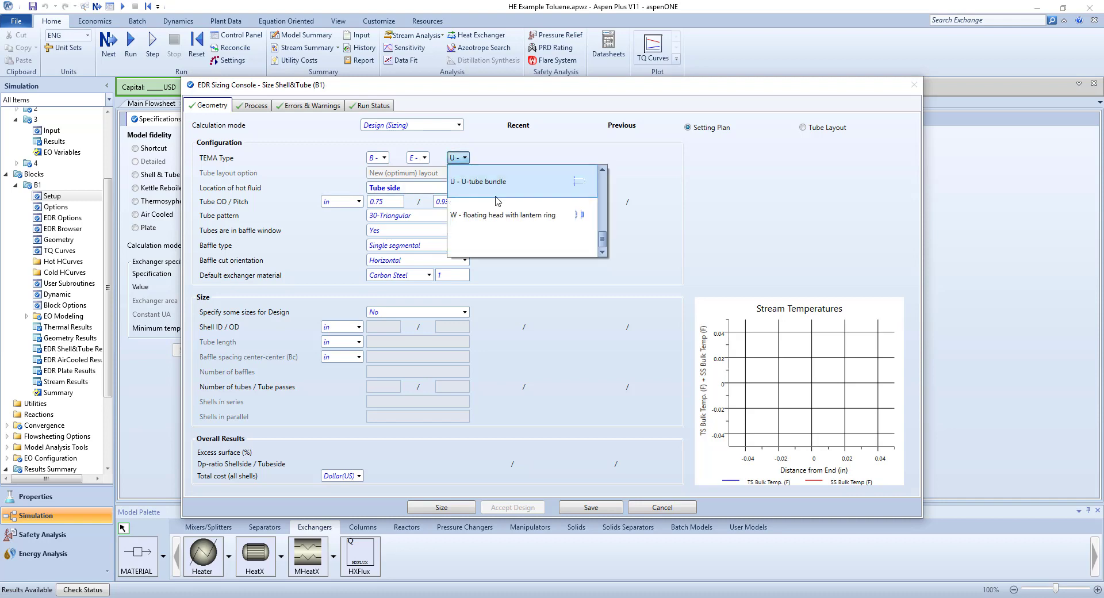
pyautogui.click(547, 187)
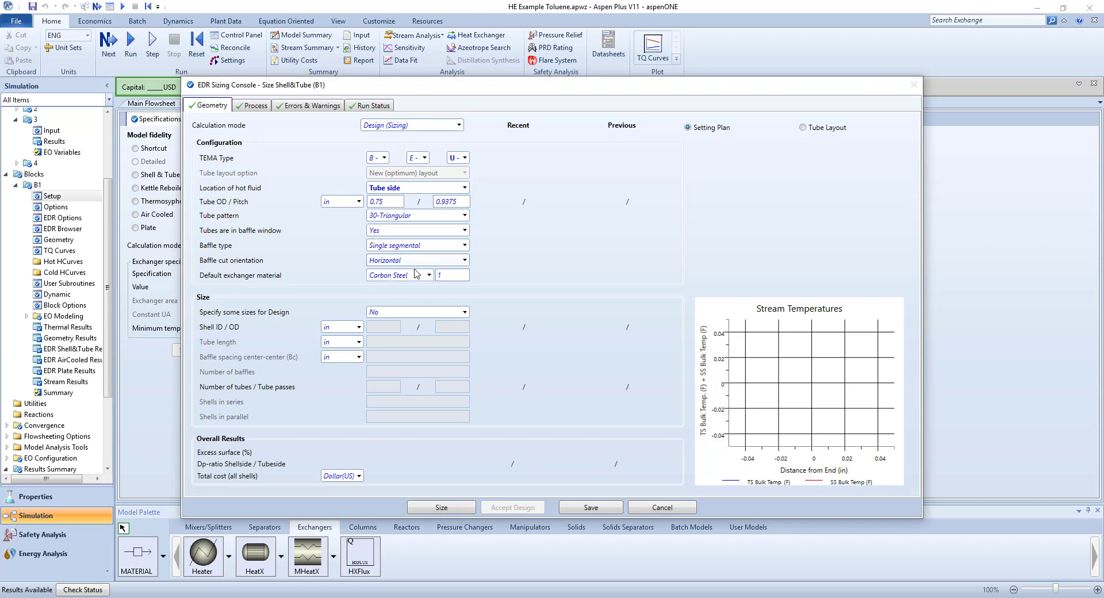
# Set the tube outside diameter to 1 in.
pyautogui.click(399, 203)
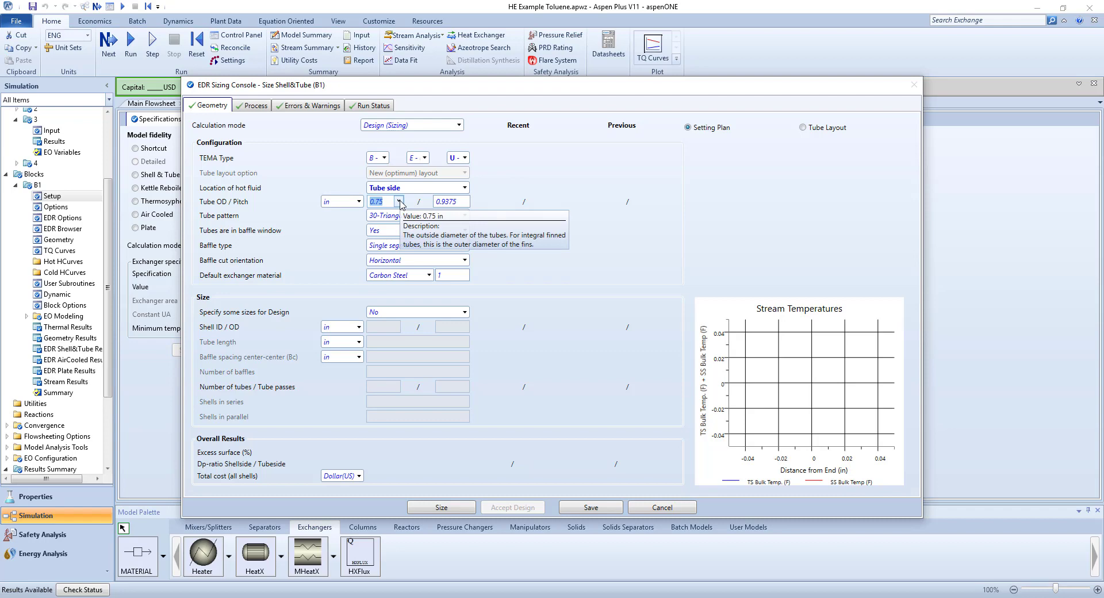
pyautogui.click(399, 202)
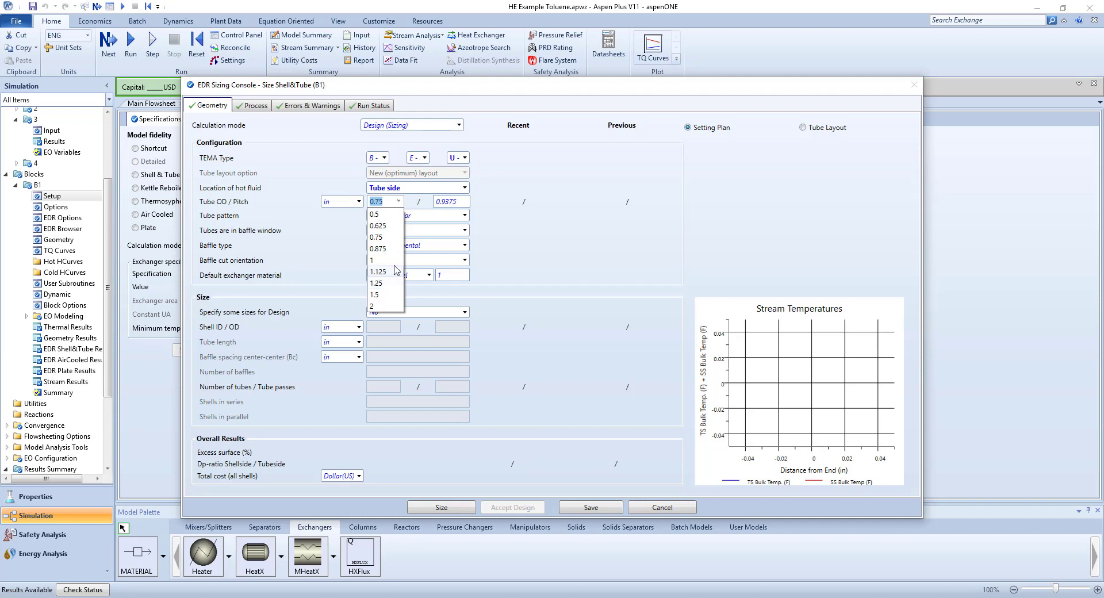
pyautogui.click(394, 264)
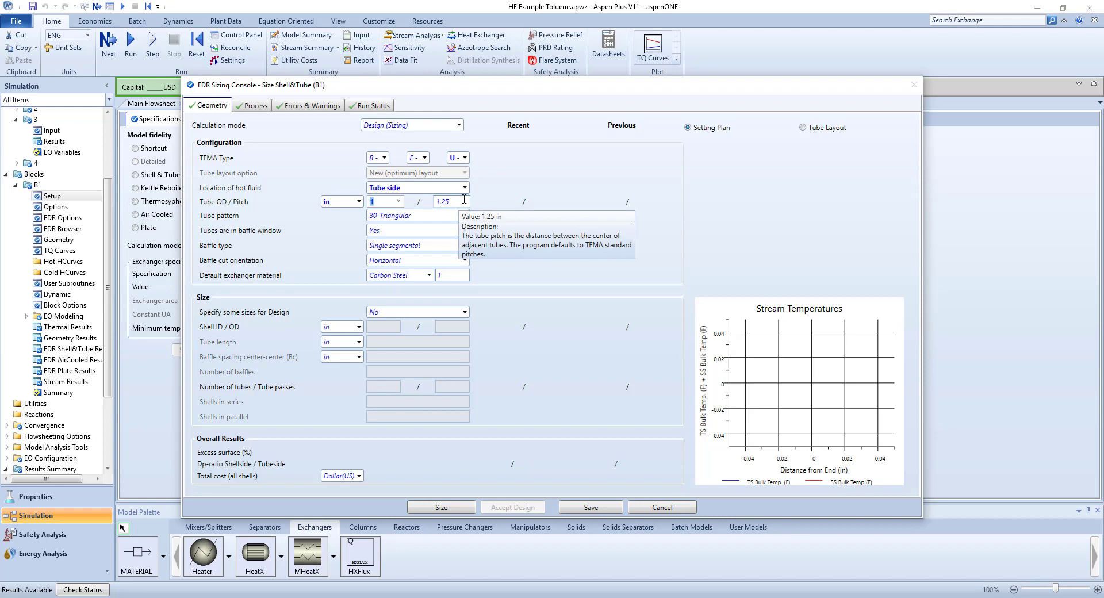
# Set the tube outside diameter to 0.75 in and check the baffle-window options, keeping tubes in the window.
pyautogui.click(398, 201)
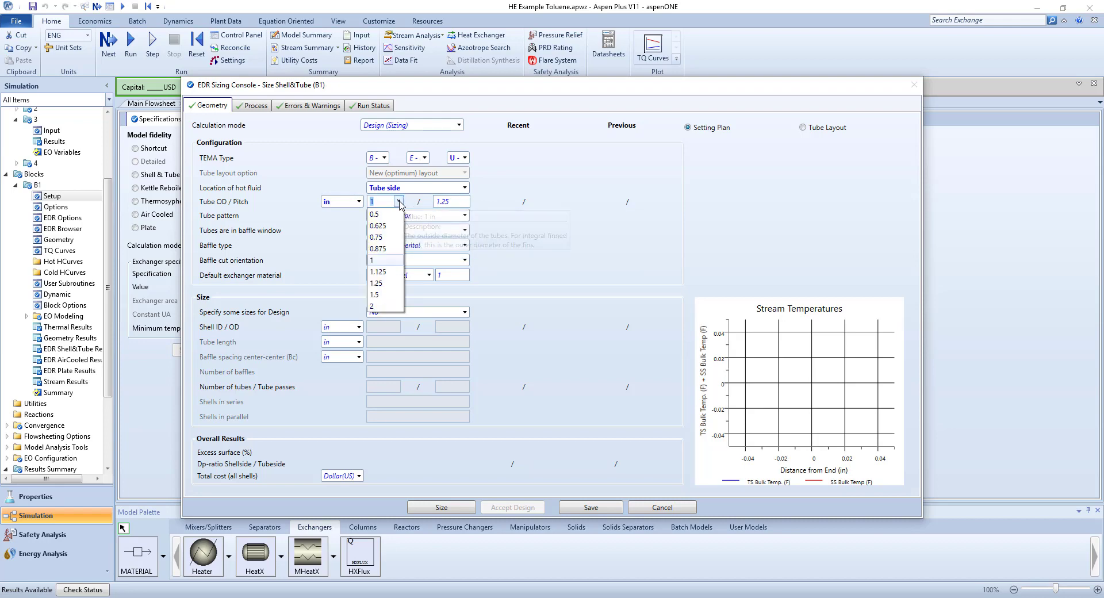
pyautogui.click(392, 239)
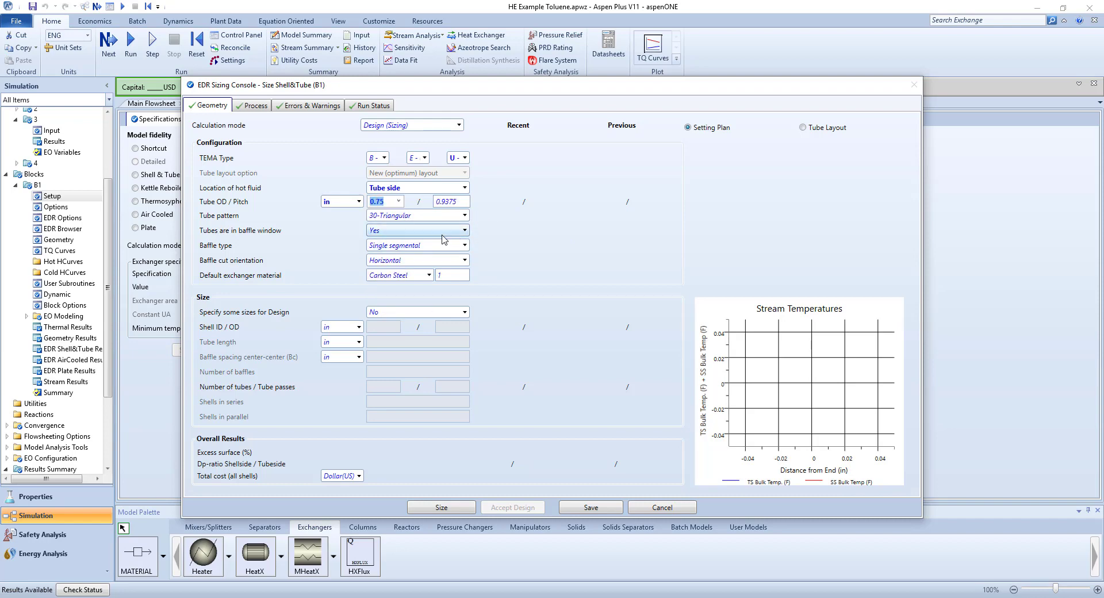
pyautogui.click(465, 231)
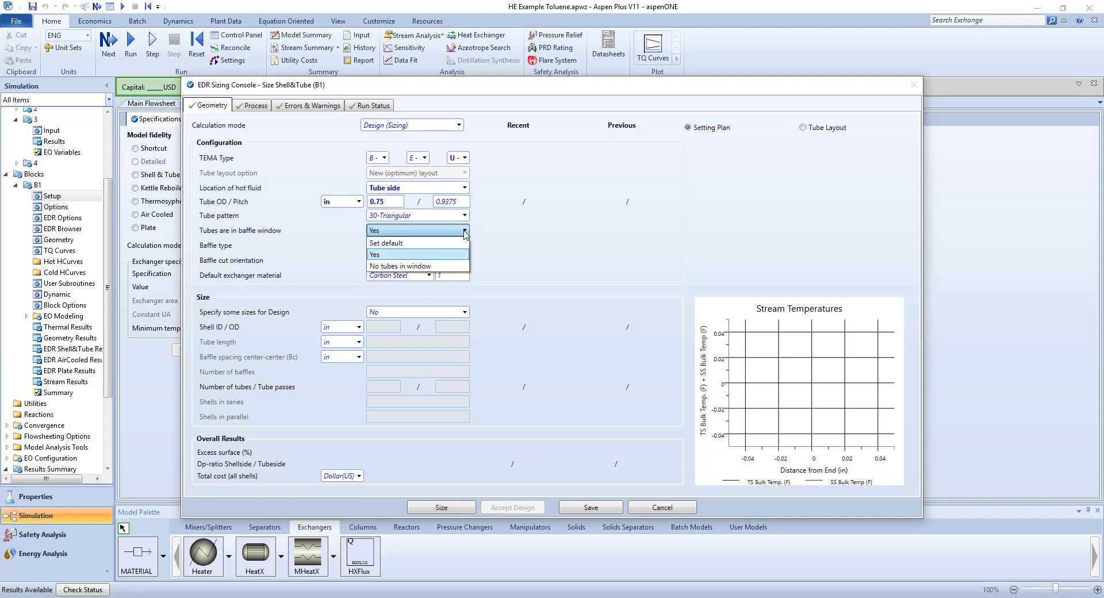
pyautogui.click(497, 234)
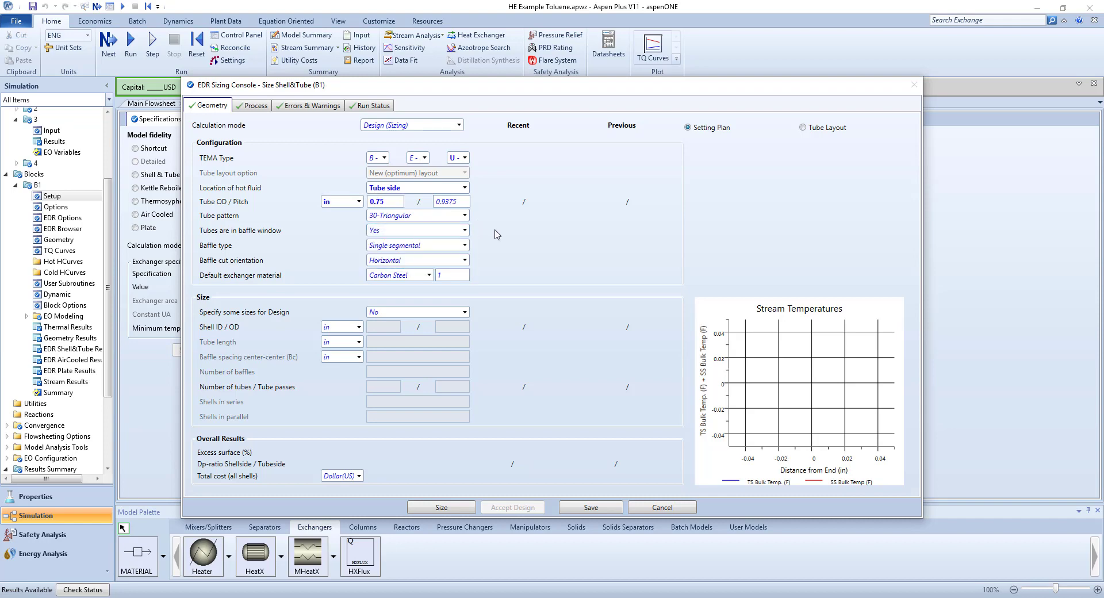
# Review the available baffle types and TEMA rear head types, keeping single segmental baffles and the U-tube bundle.
pyautogui.click(464, 246)
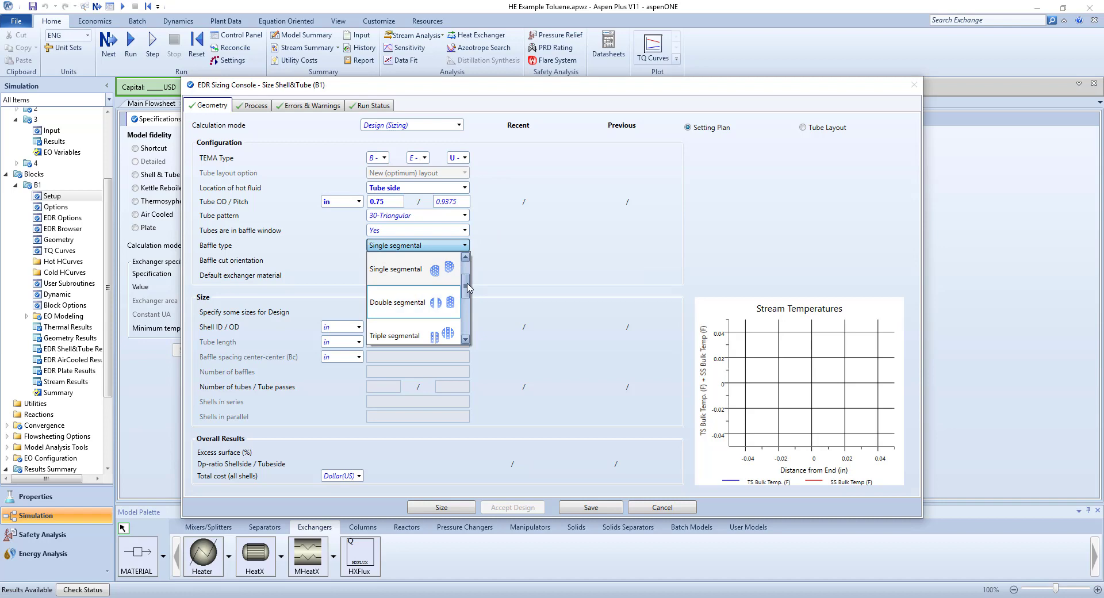
pyautogui.moveTo(466, 286)
pyautogui.mouseDown()
pyautogui.moveTo(467, 327)
pyautogui.moveTo(466, 283)
pyautogui.mouseUp()
pyautogui.click(489, 258)
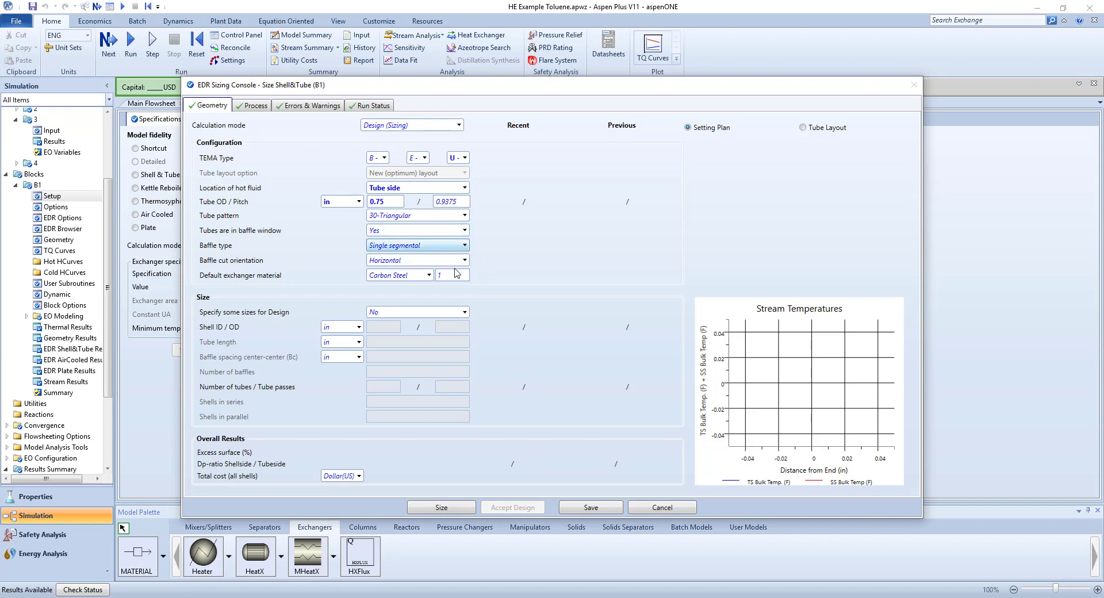
pyautogui.click(465, 159)
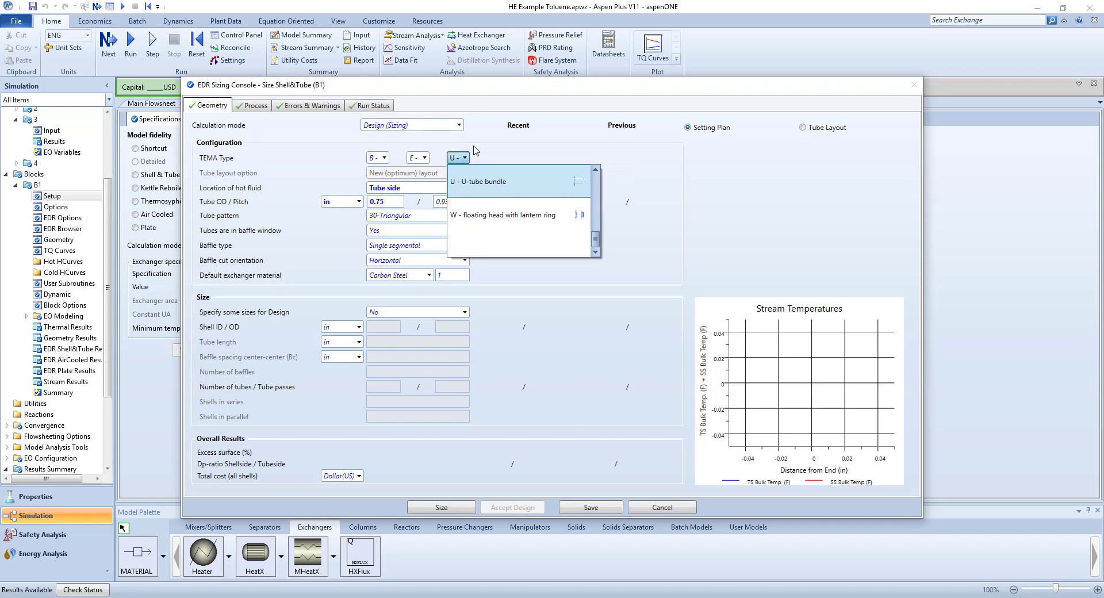
pyautogui.click(475, 151)
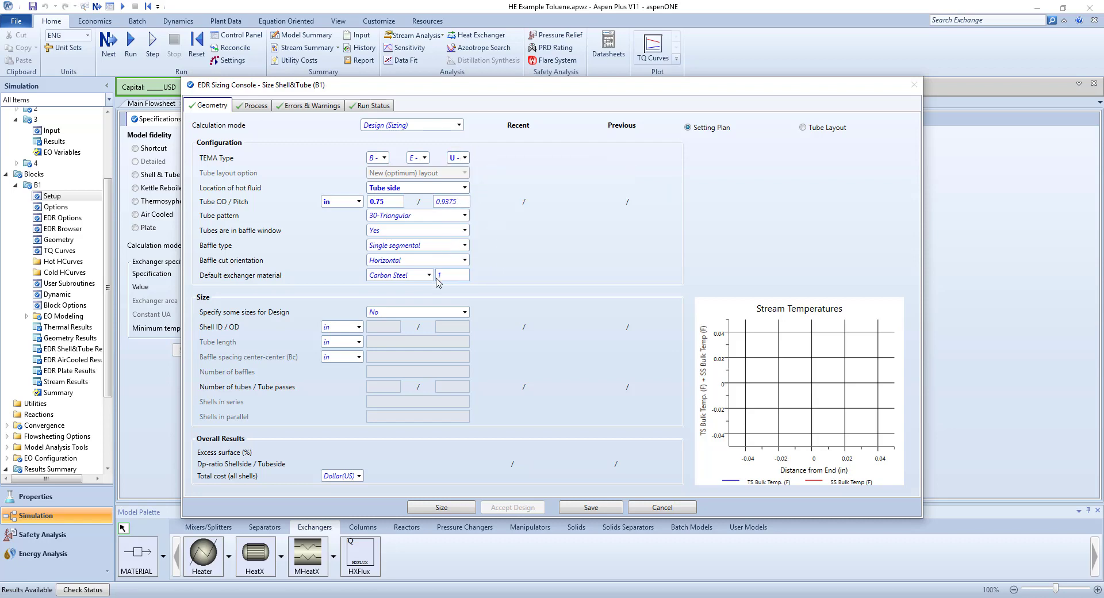
# Size the exchanger with the 0.75 in tubes and review its shell size, tube count, excess surface and total cost.
pyautogui.click(441, 508)
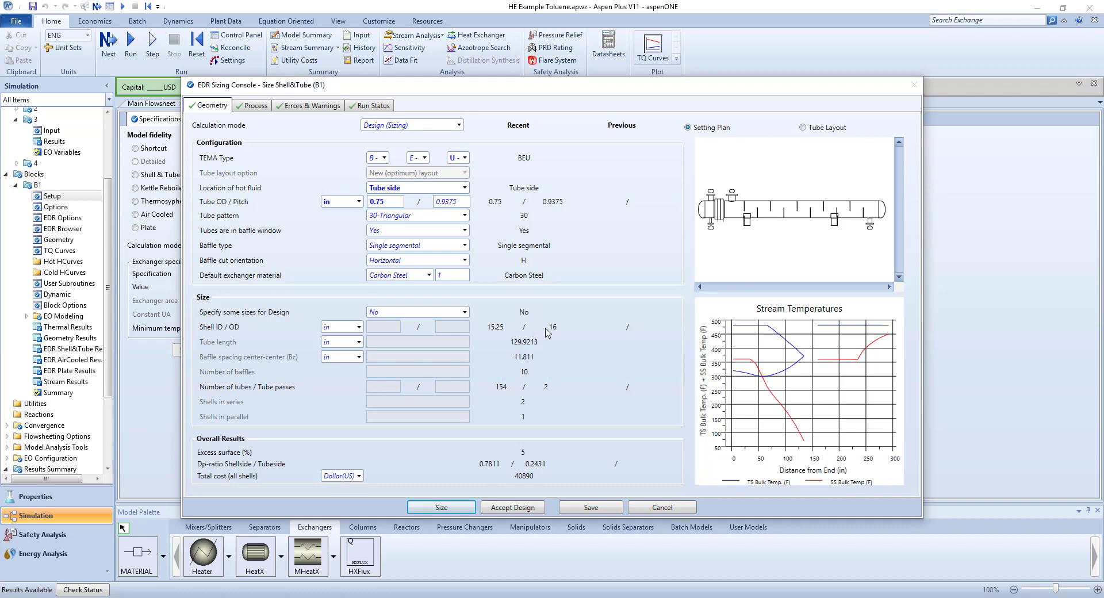
pyautogui.moveTo(551, 332)
pyautogui.moveTo(551, 393)
pyautogui.moveTo(527, 457)
pyautogui.moveTo(524, 481)
# Set the tube outside diameter to 1 in and size the exchanger again for comparison.
pyautogui.click(397, 203)
pyautogui.click(398, 202)
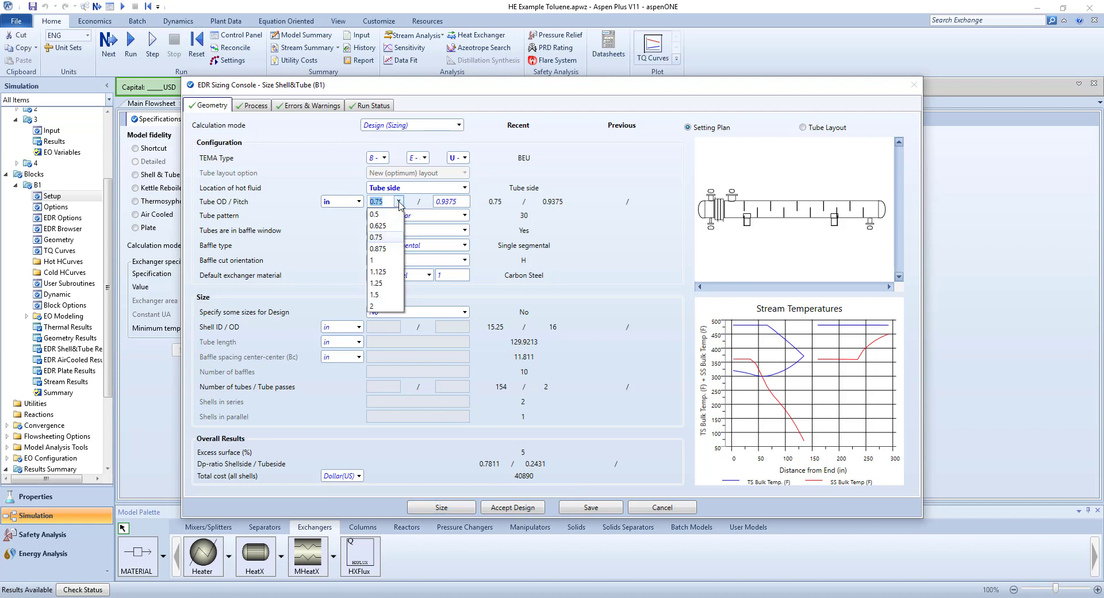
pyautogui.click(399, 260)
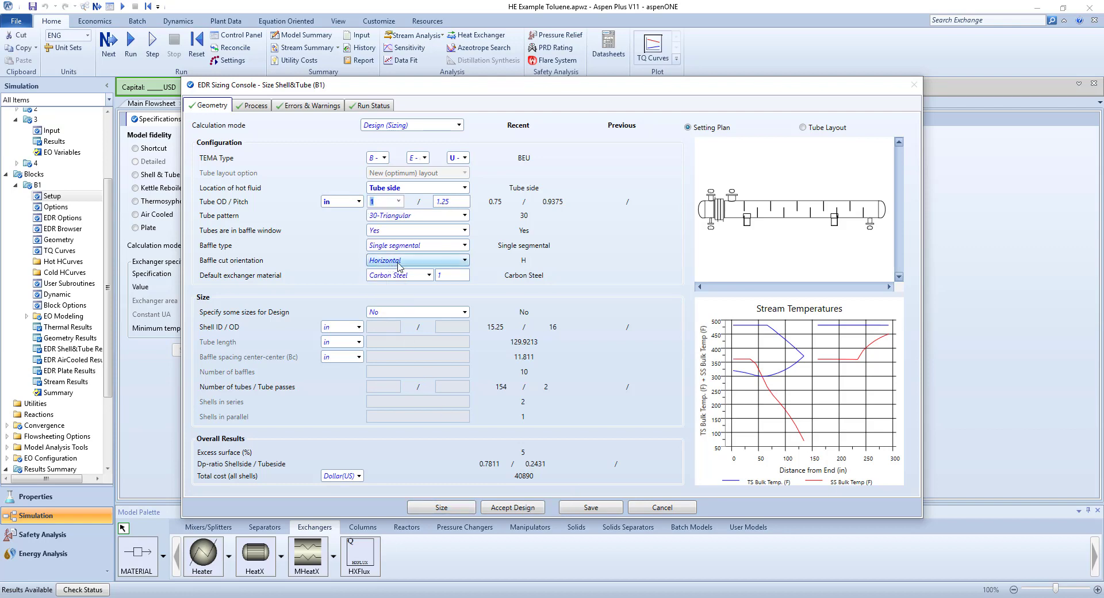
pyautogui.click(453, 509)
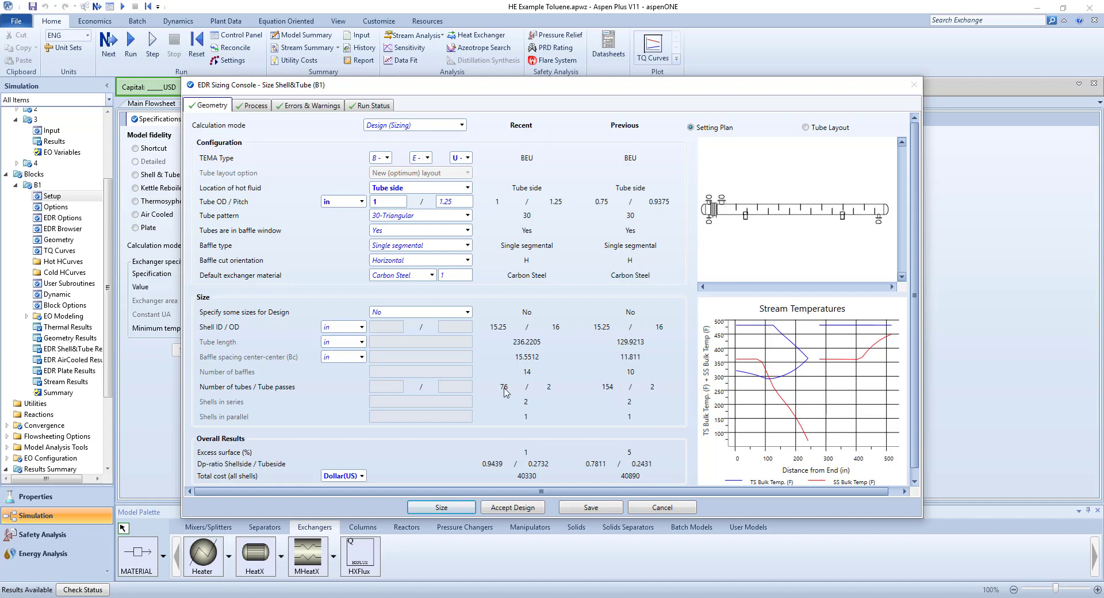
# Return the tube outside diameter to 0.75 in and rerun the exchanger sizing.
pyautogui.click(402, 201)
pyautogui.click(390, 239)
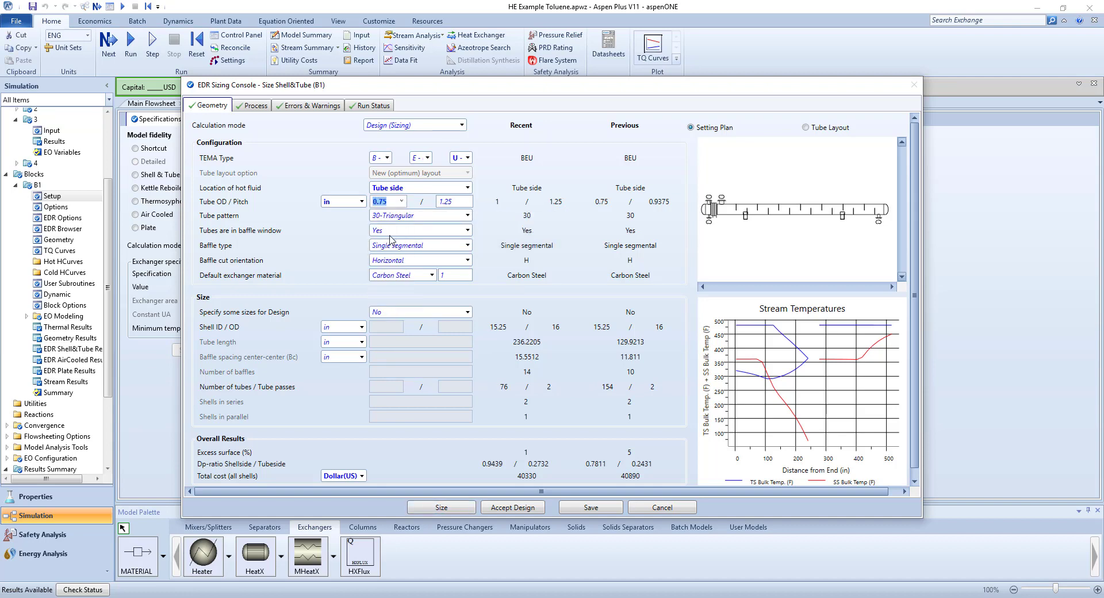
pyautogui.click(465, 509)
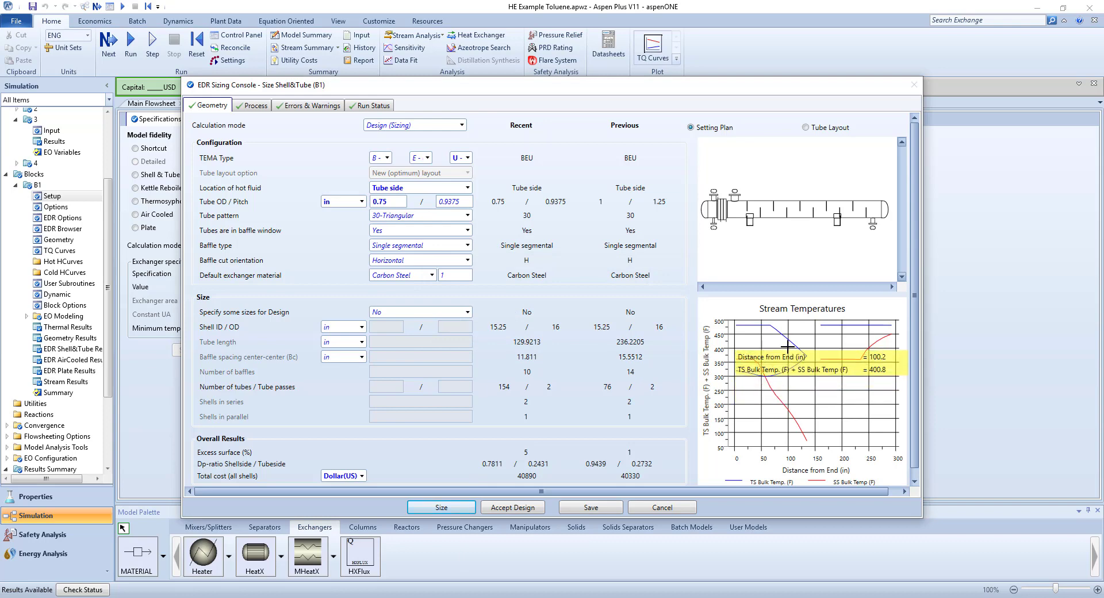
# Check the export and copy options of the Stream Temperatures plot, and copy the exchanger's setting plan drawing.
pyautogui.rightClick(805, 340)
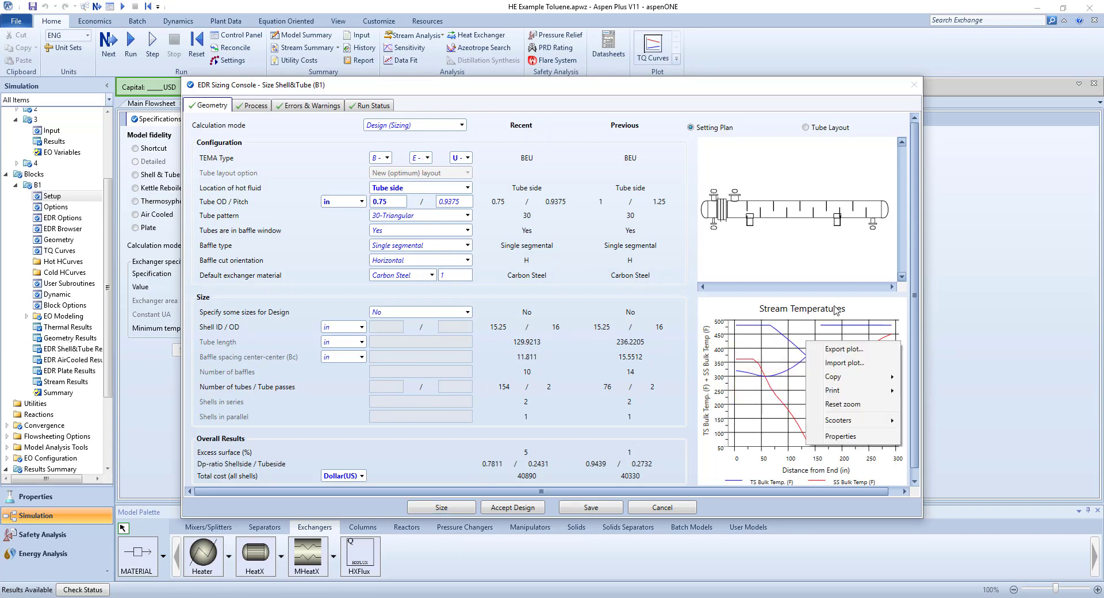
pyautogui.moveTo(877, 376)
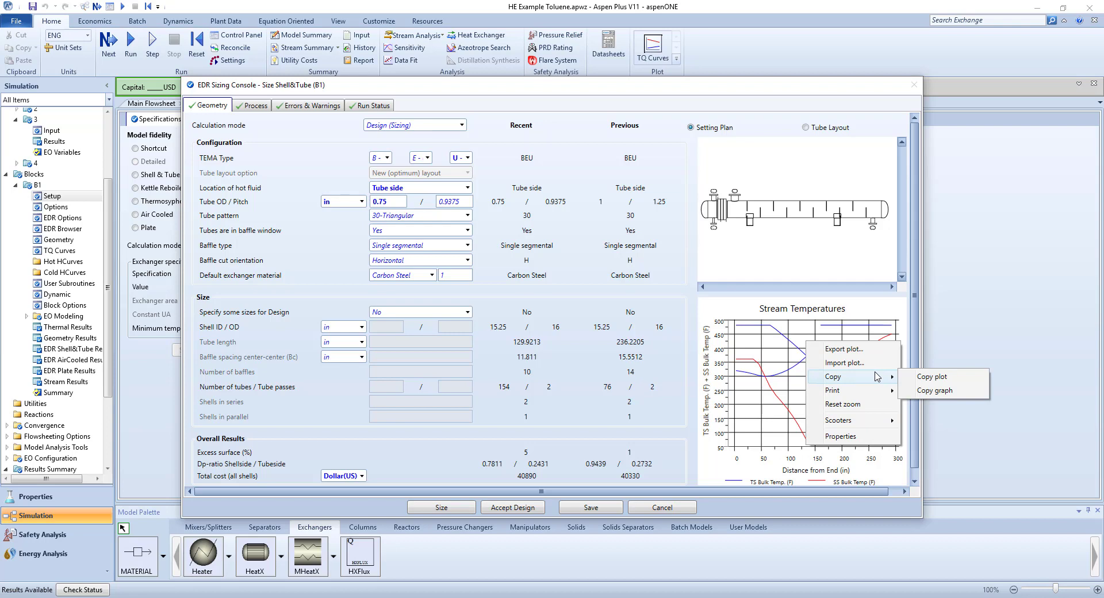
pyautogui.rightClick(786, 244)
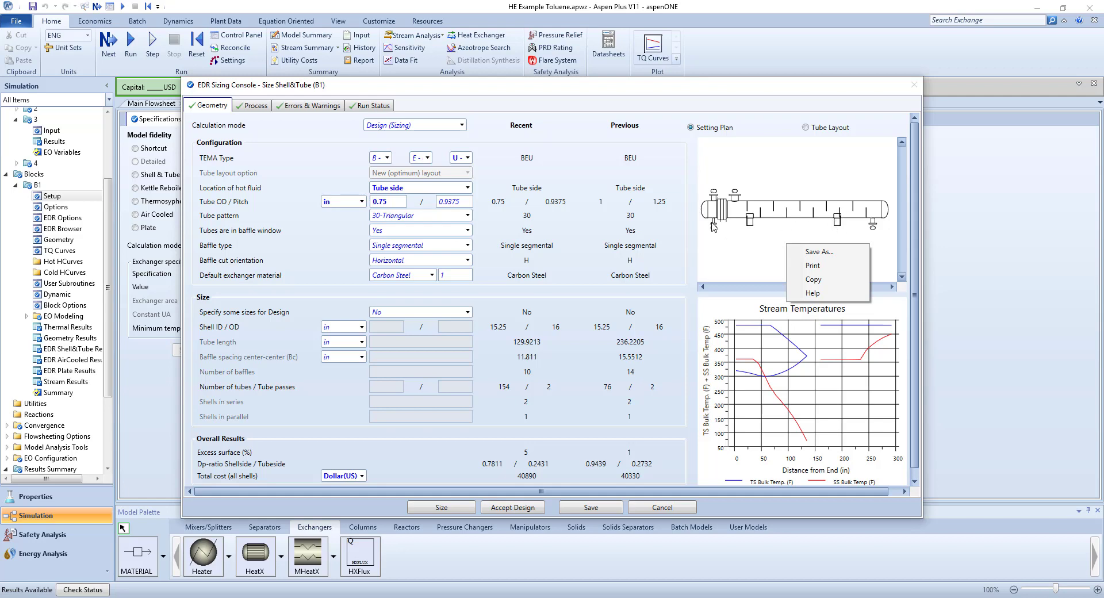
pyautogui.click(835, 282)
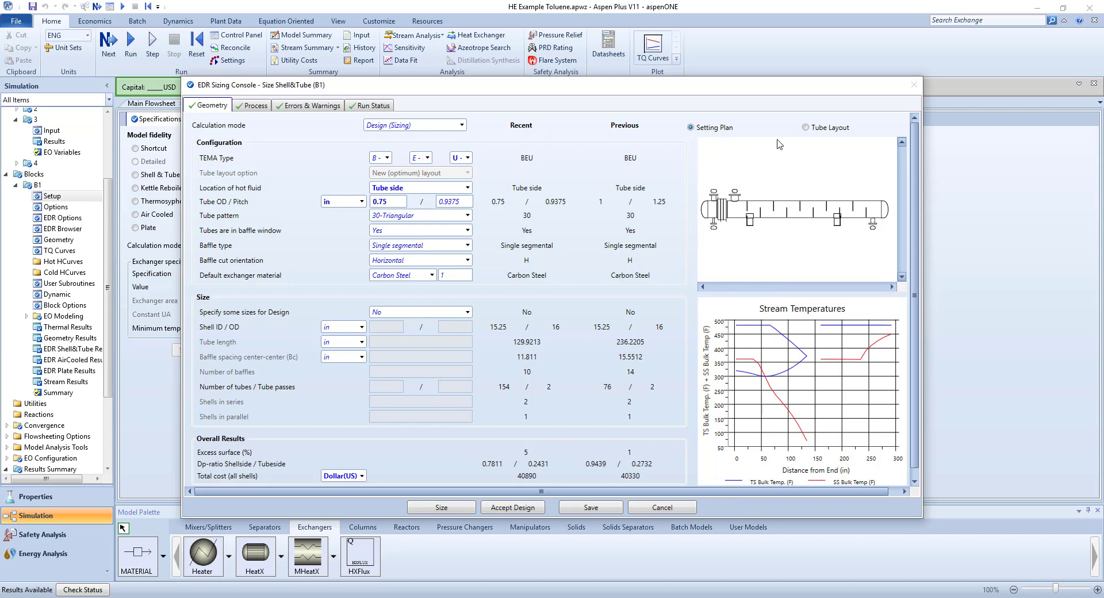
# Compare the exchanger's tube layout drawing with its setting plan, ending on the tube layout.
pyautogui.click(805, 128)
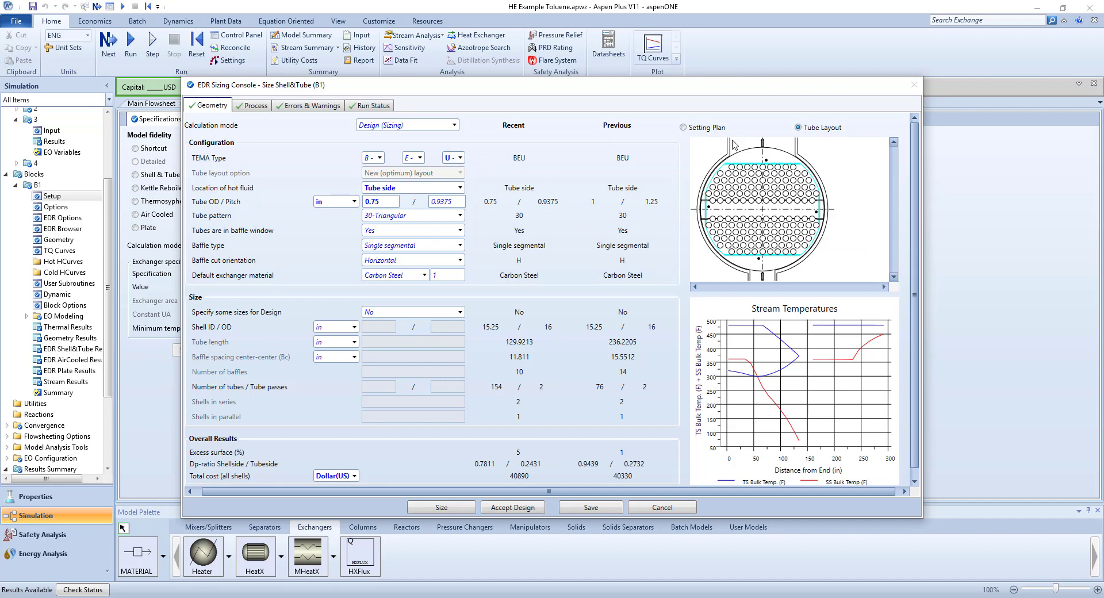
pyautogui.click(708, 128)
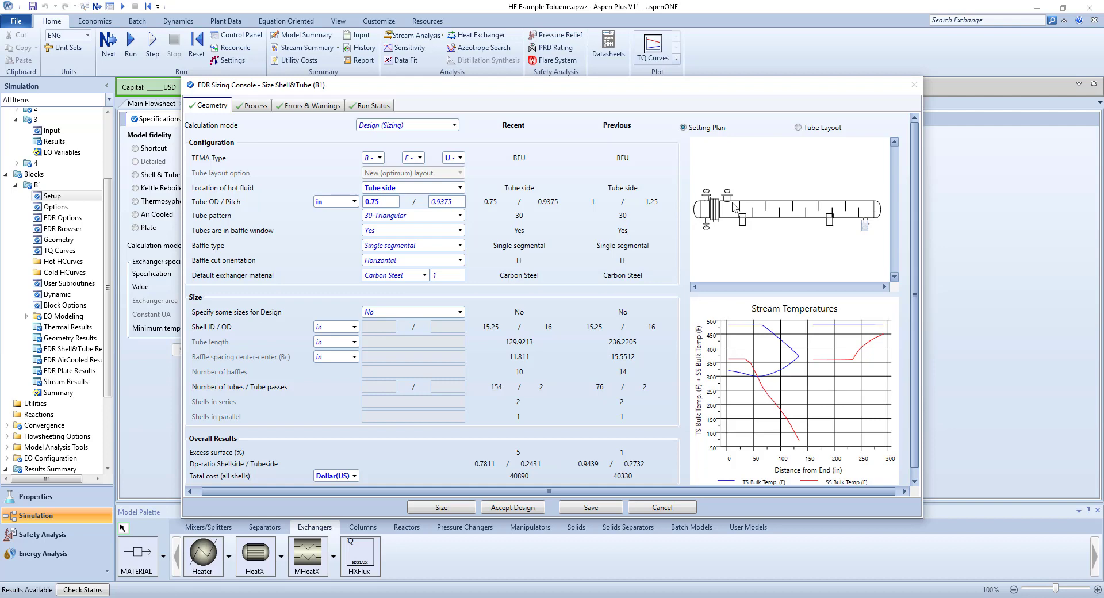
pyautogui.click(799, 127)
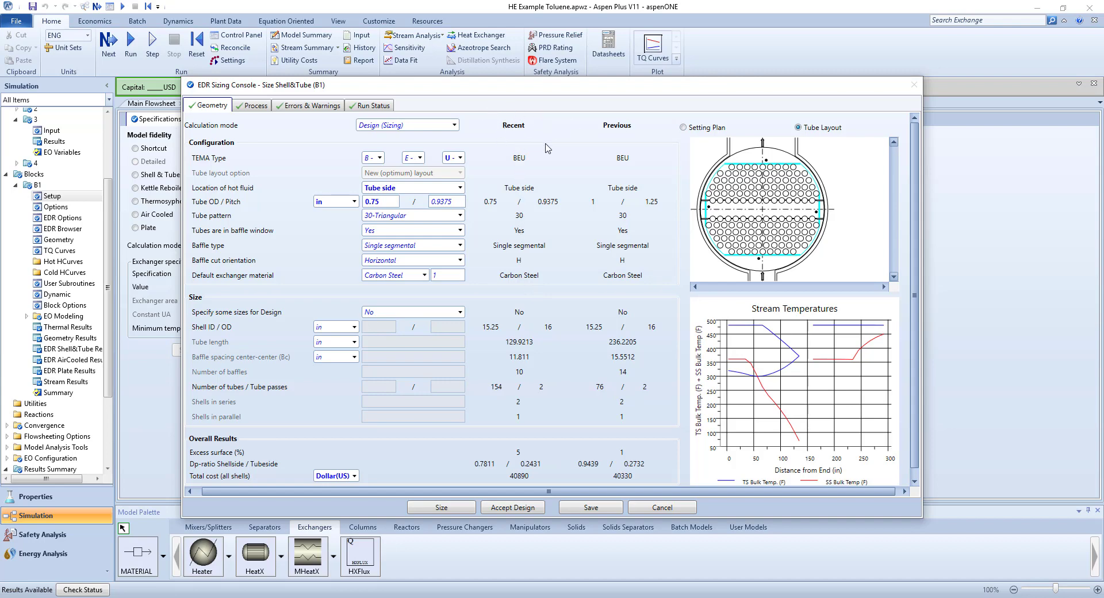
# Accept the sized shell-and-tube design for block B1 and run the simulation with the rigorous model.
pyautogui.click(511, 507)
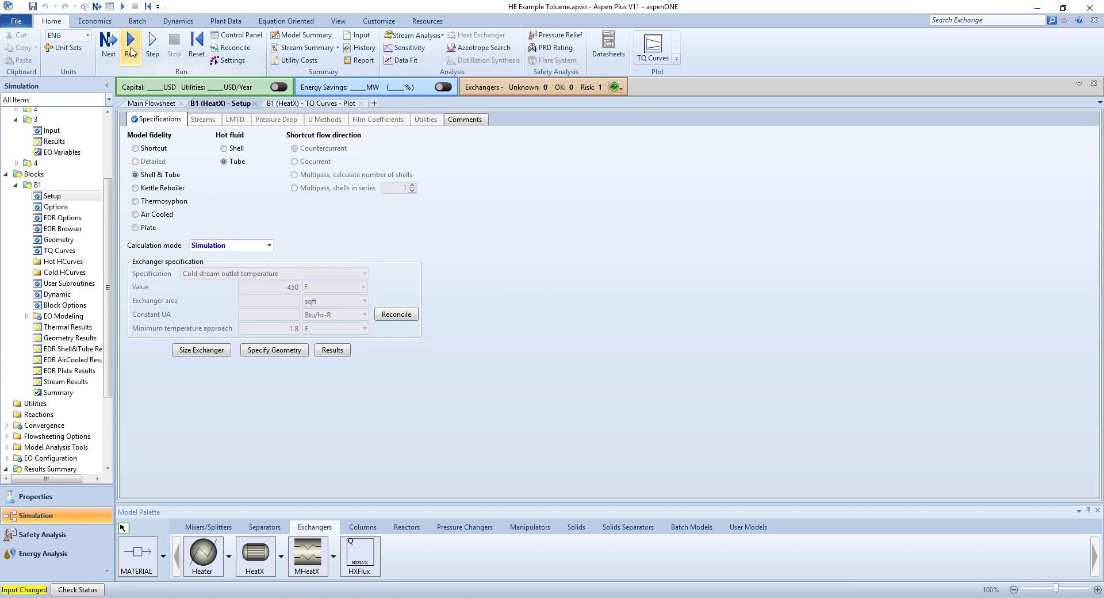
pyautogui.click(146, 105)
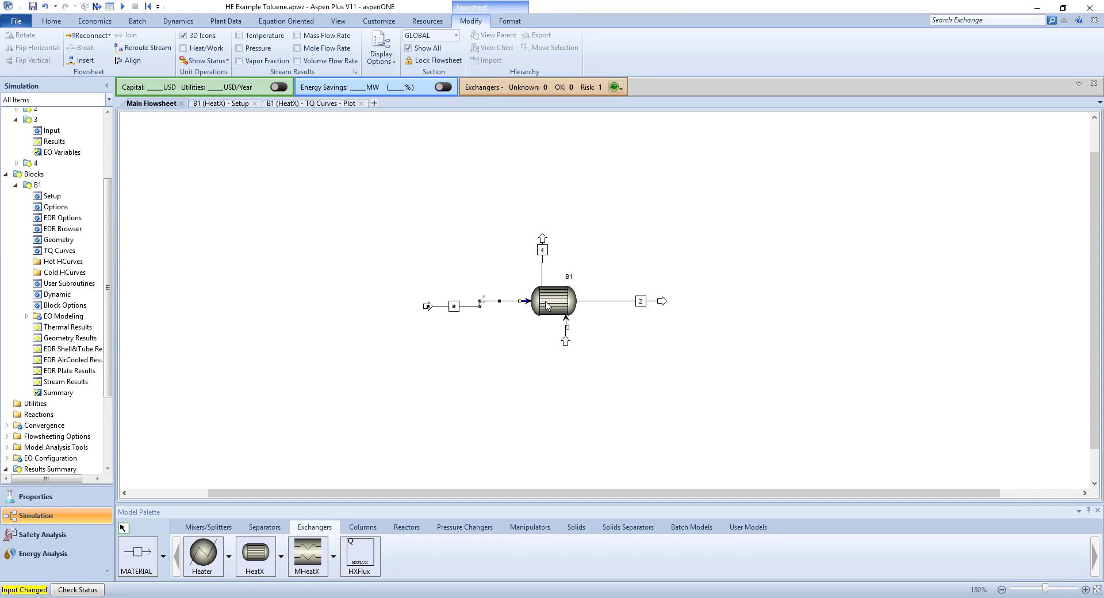
pyautogui.click(236, 105)
pyautogui.click(133, 47)
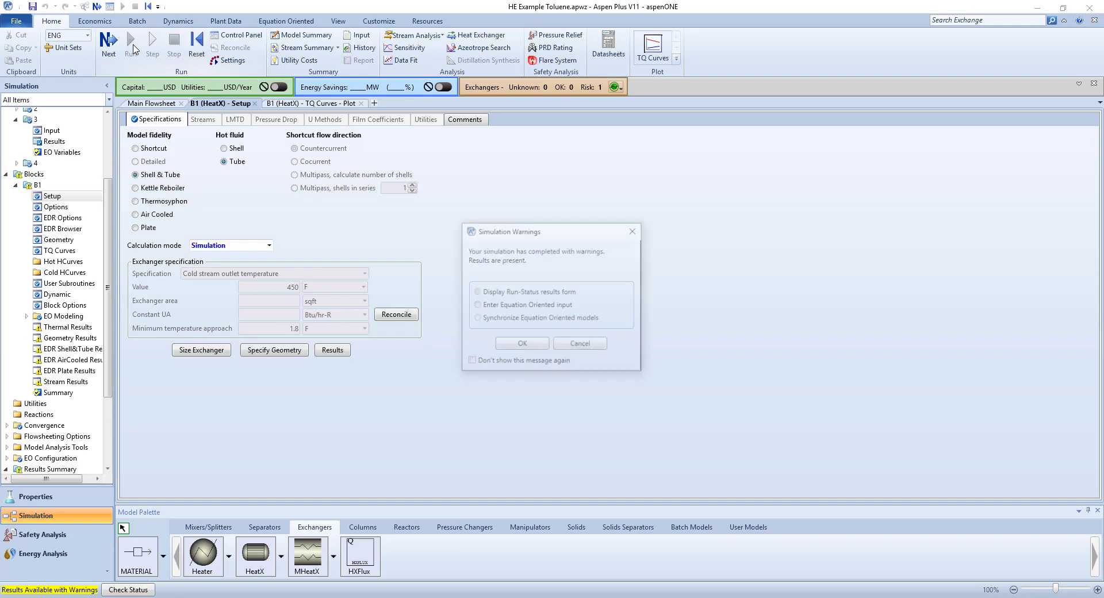
# Read block B1's warning details from the run status and plot the block's TQ curves.
pyautogui.click(514, 345)
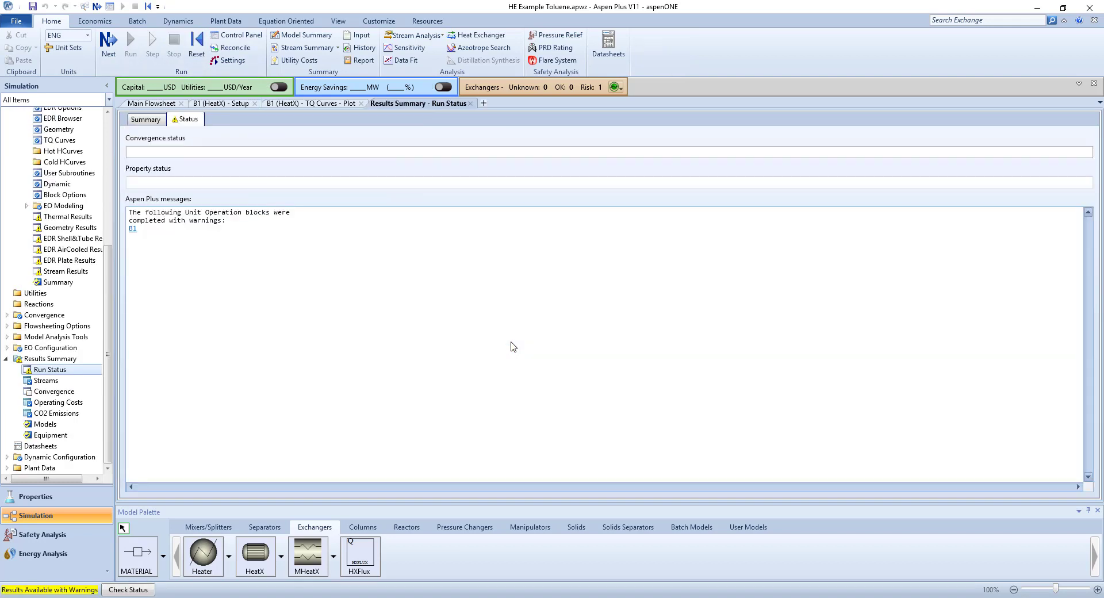
pyautogui.click(132, 228)
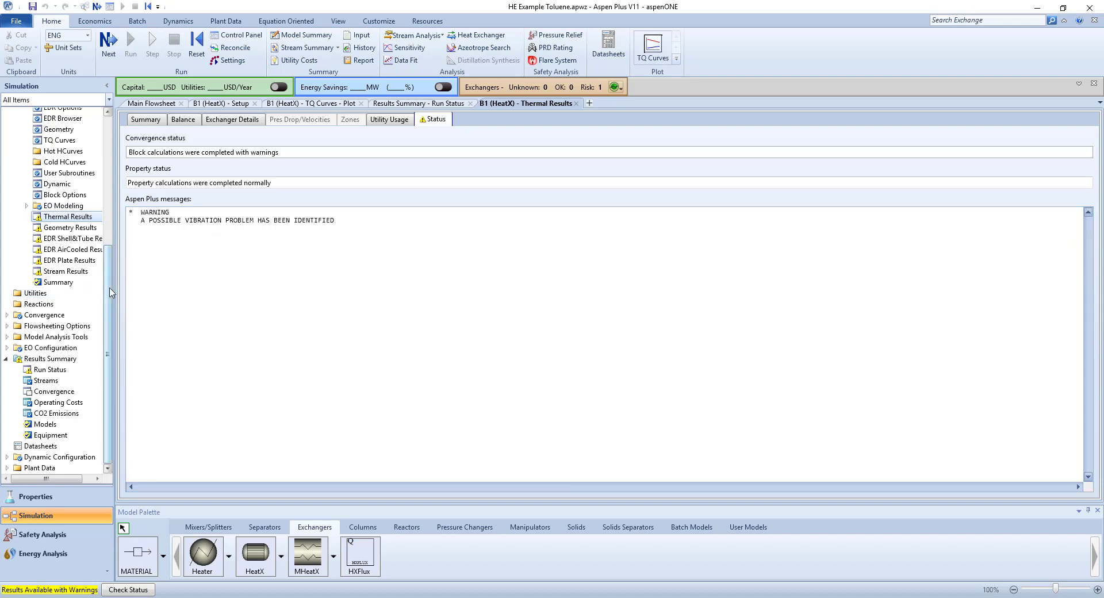
pyautogui.moveTo(111, 293); pyautogui.dragTo(111, 249)
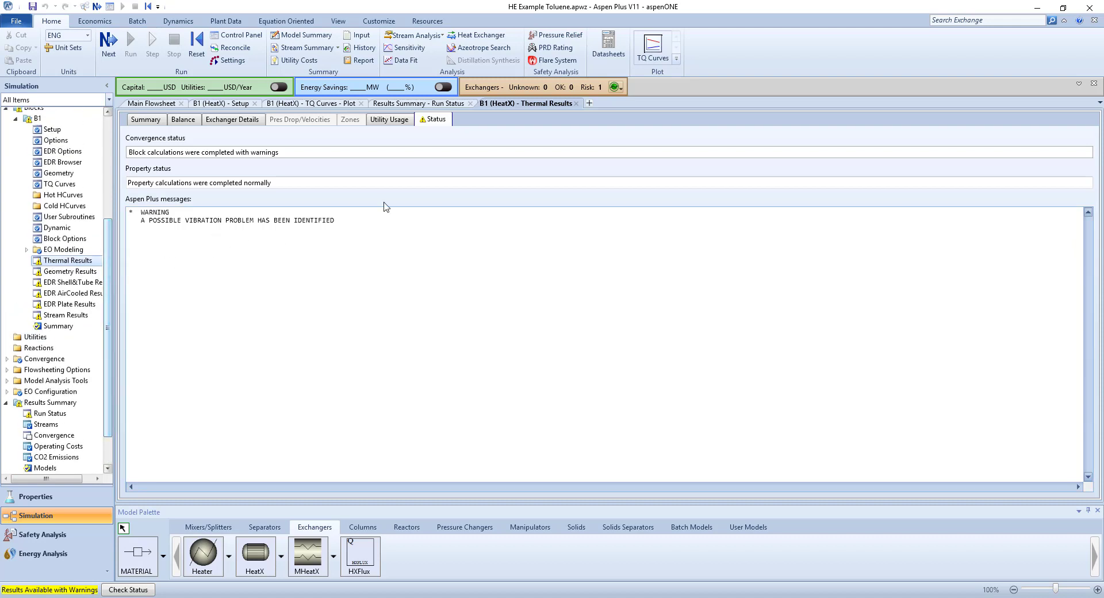
pyautogui.click(654, 51)
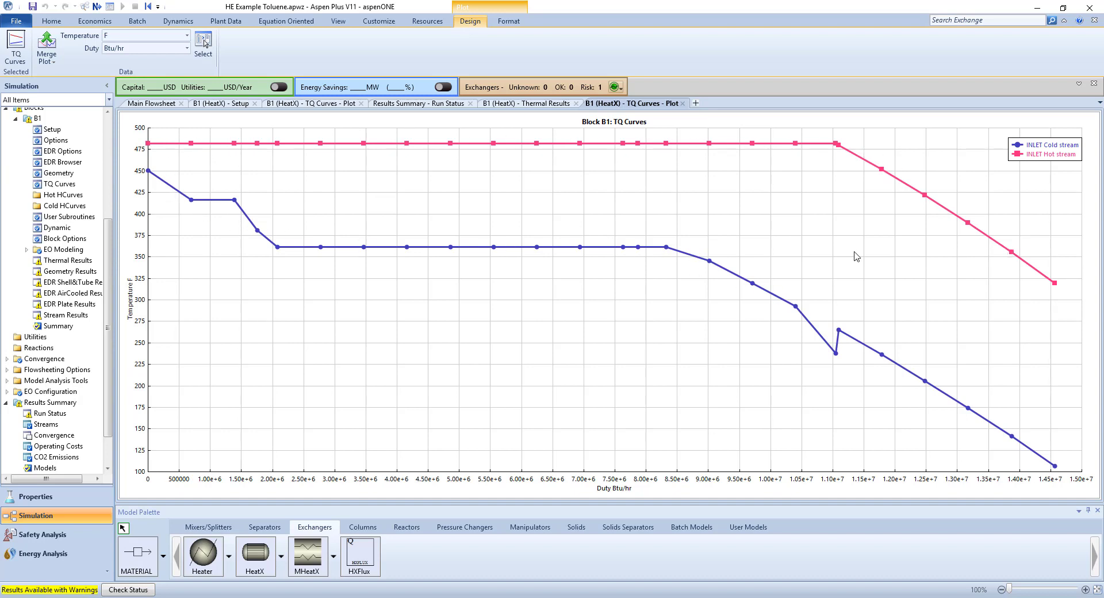
# Review block B1's thermal results, covering the stream summary, the mass and energy balance, and the exchanger details.
pyautogui.click(46, 131)
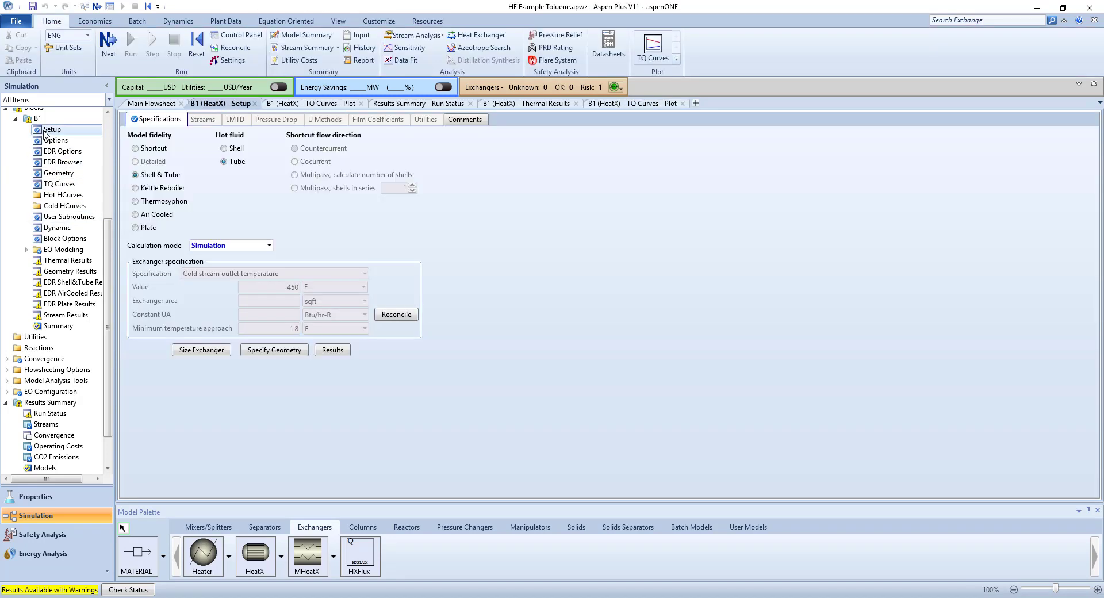
pyautogui.click(61, 263)
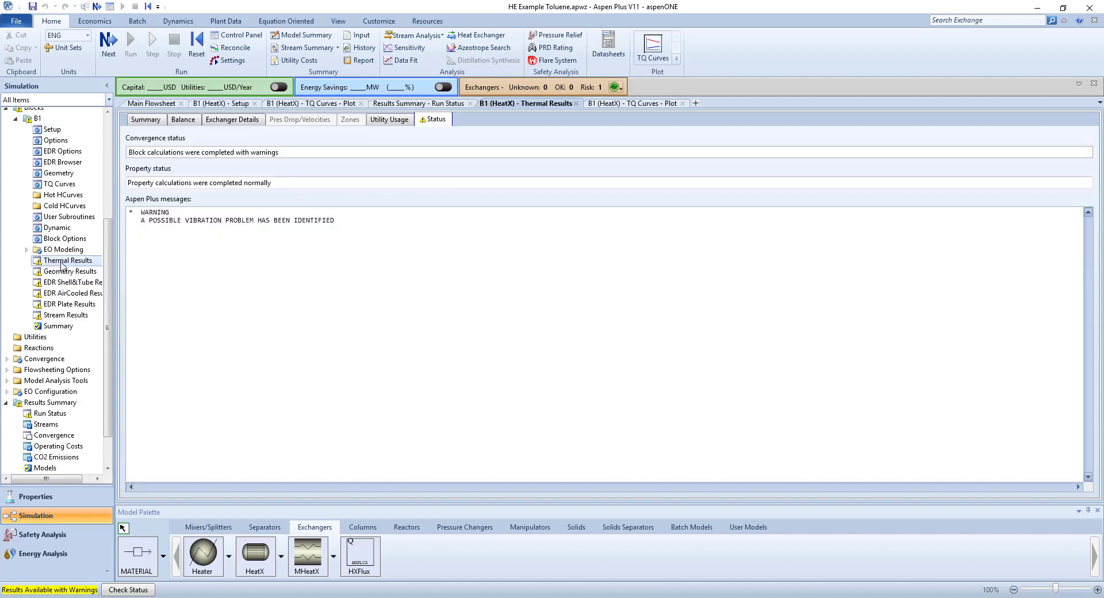
pyautogui.click(146, 121)
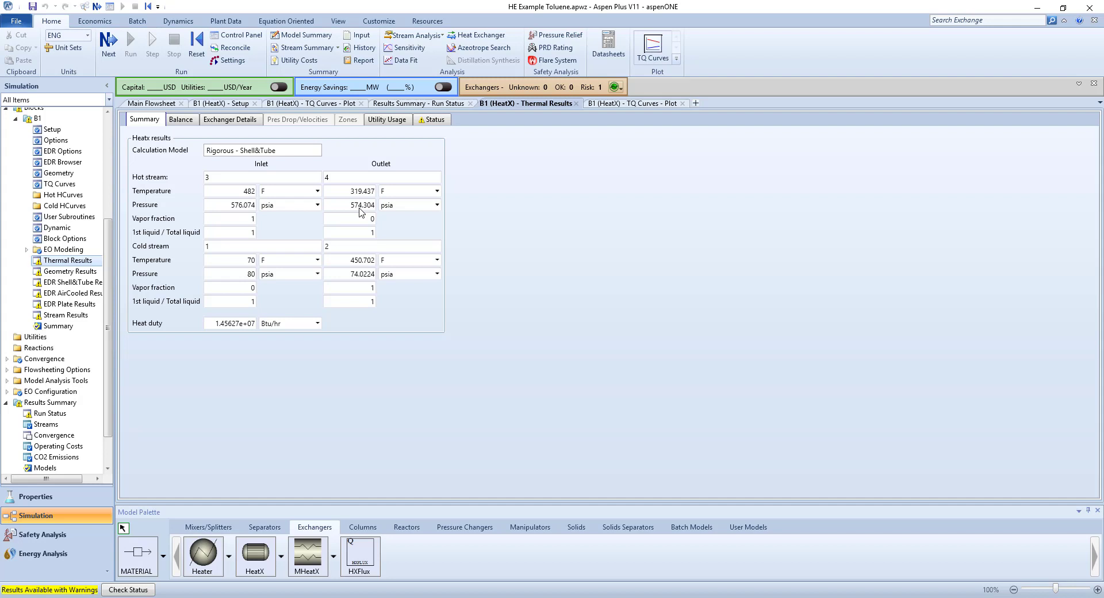
pyautogui.click(183, 123)
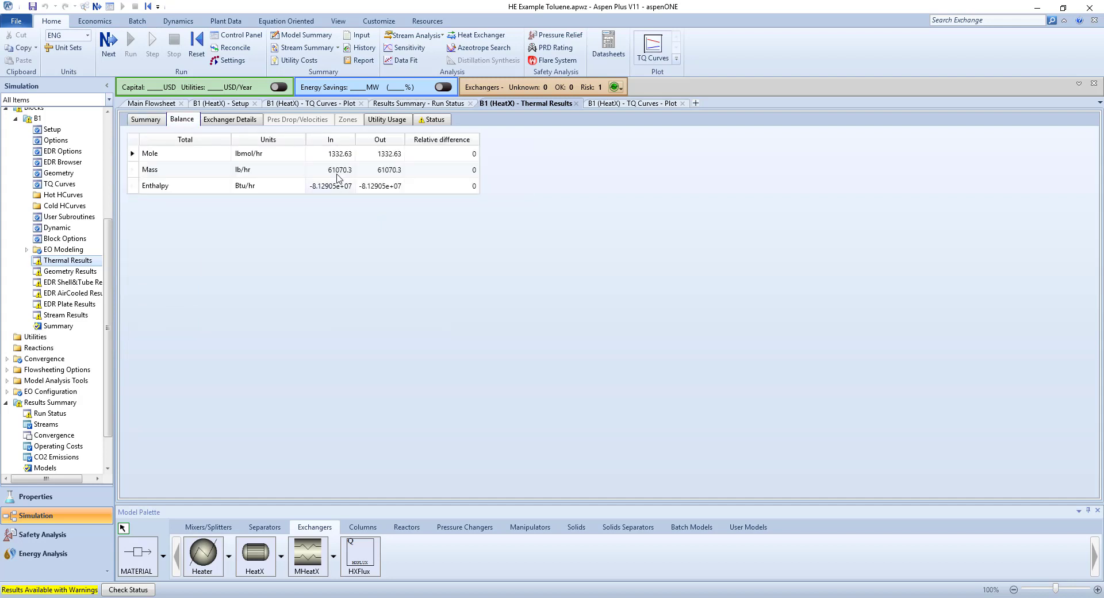
pyautogui.click(248, 123)
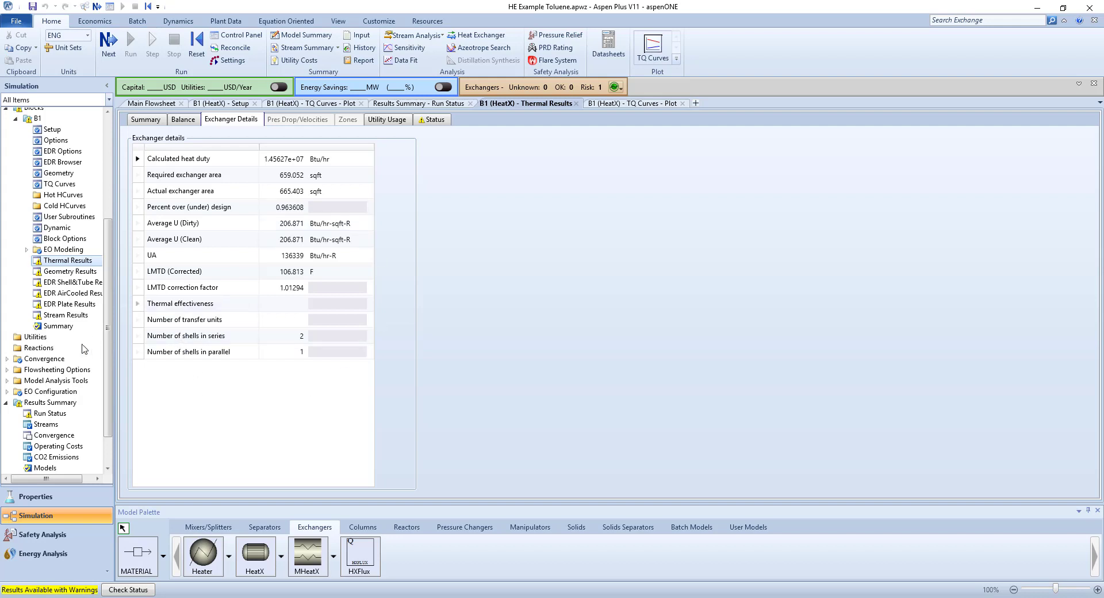
pyautogui.click(145, 120)
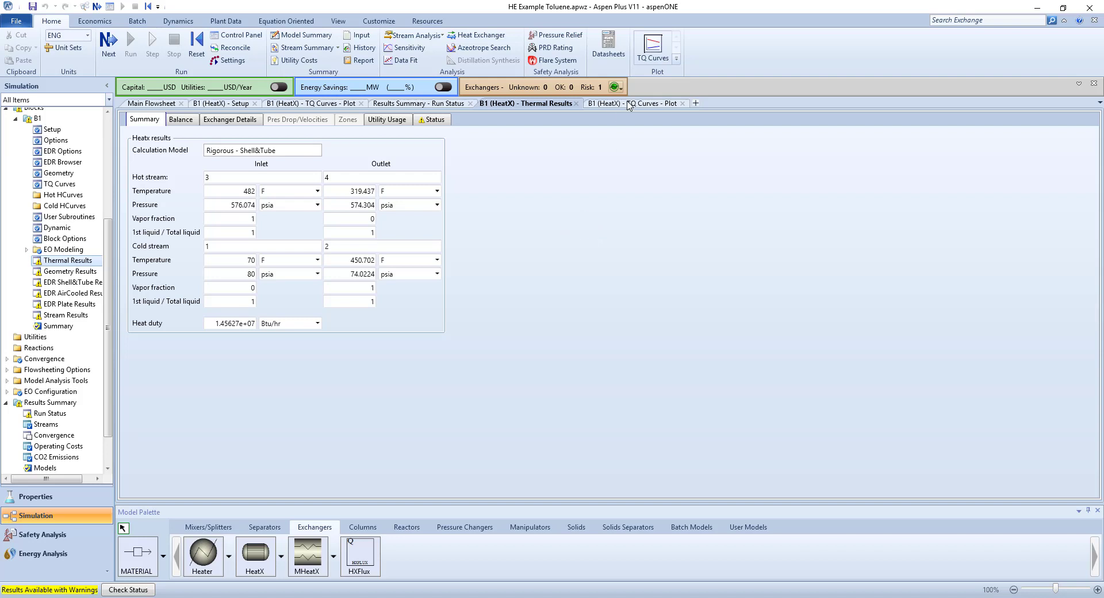
# Connect the datasheets to the personal workspace server and create a new workspace named HE Example.
pyautogui.click(608, 47)
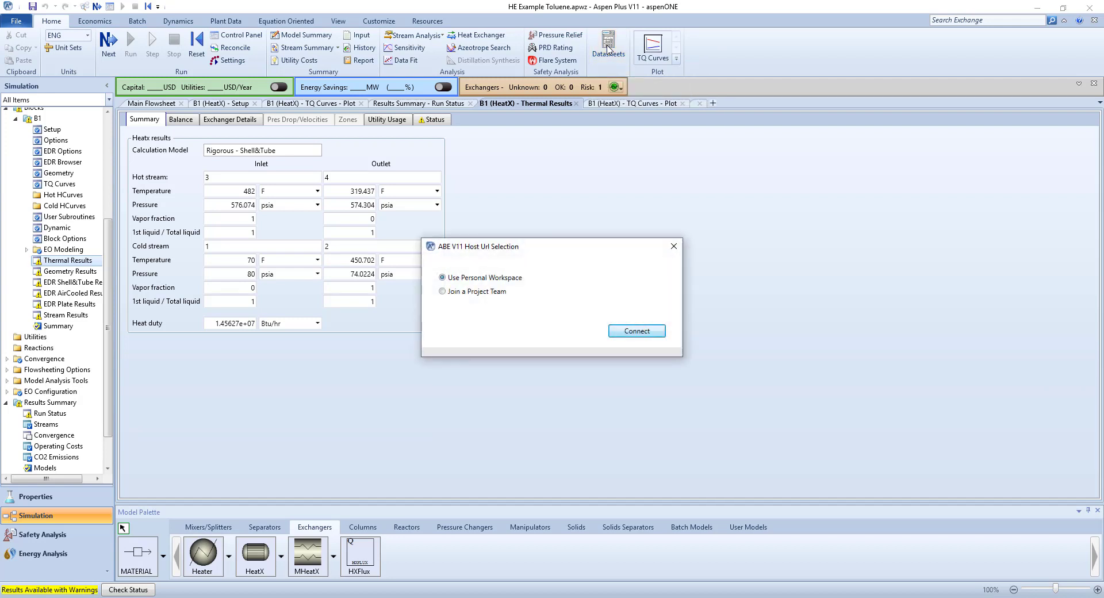
pyautogui.click(658, 331)
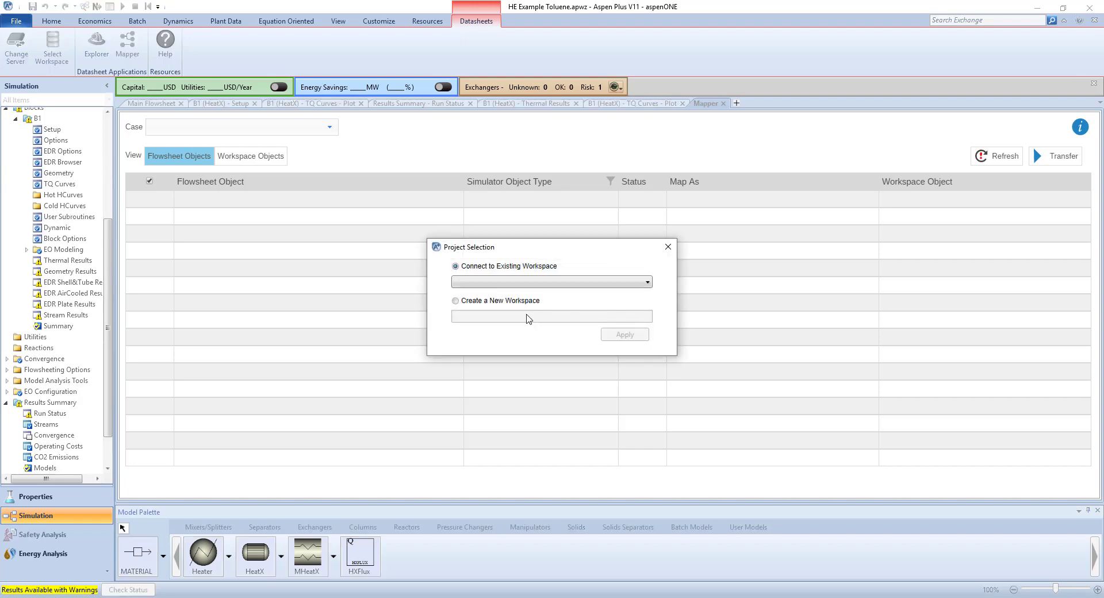
pyautogui.click(483, 306)
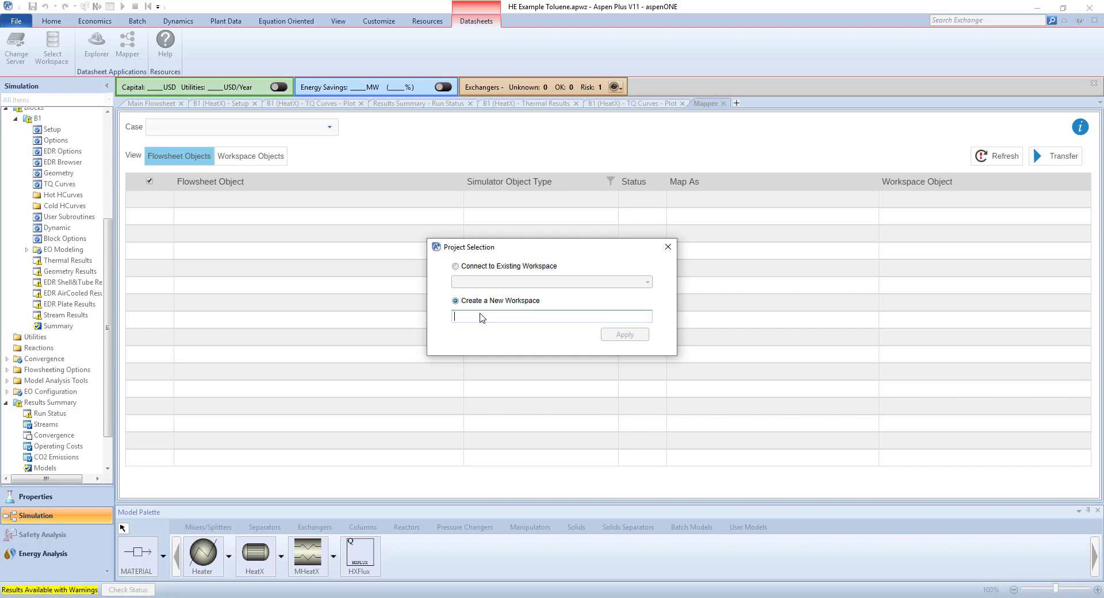
pyautogui.write('e')
pyautogui.press('BackSpace')
pyautogui.write('HE Example')
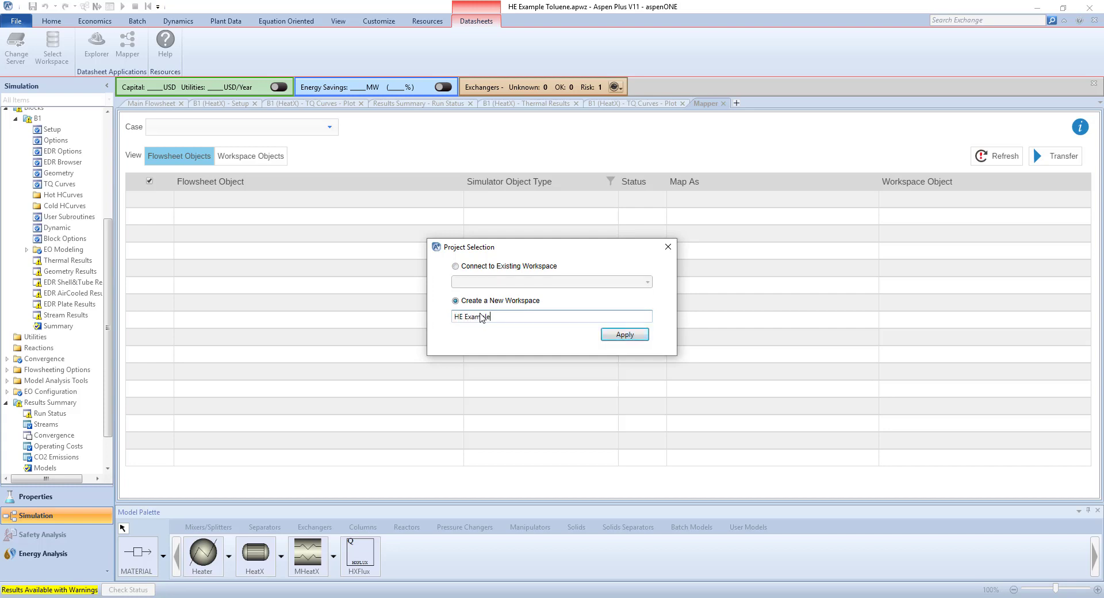
pyautogui.click(623, 336)
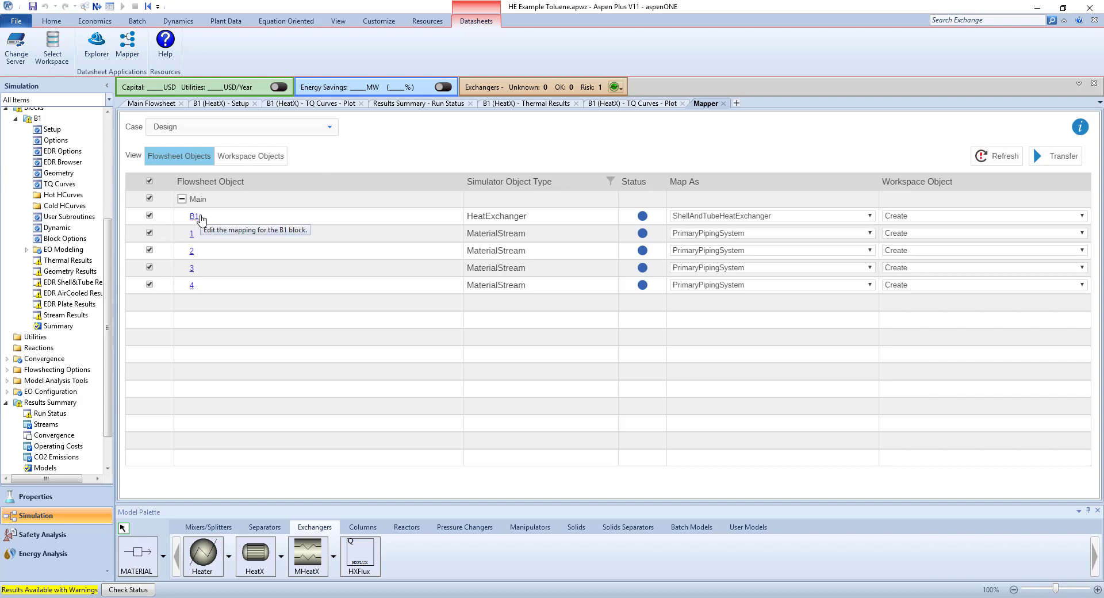
# Transfer the mapped exchanger B1 and streams 1 to 4 to the workspace and open the workspace objects in the Explorer.
pyautogui.click(1062, 160)
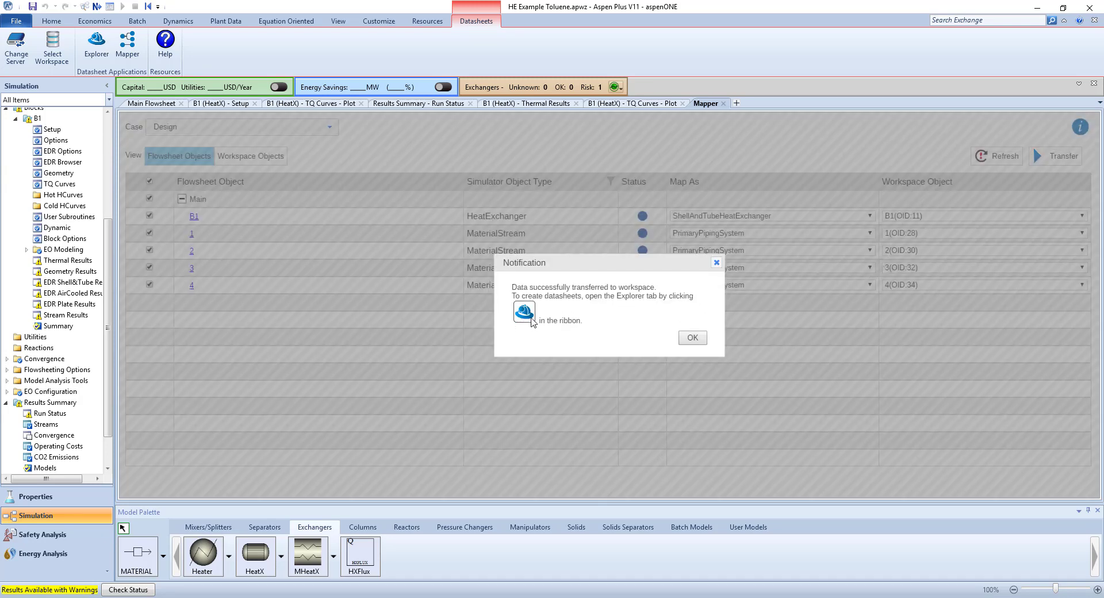
pyautogui.click(692, 338)
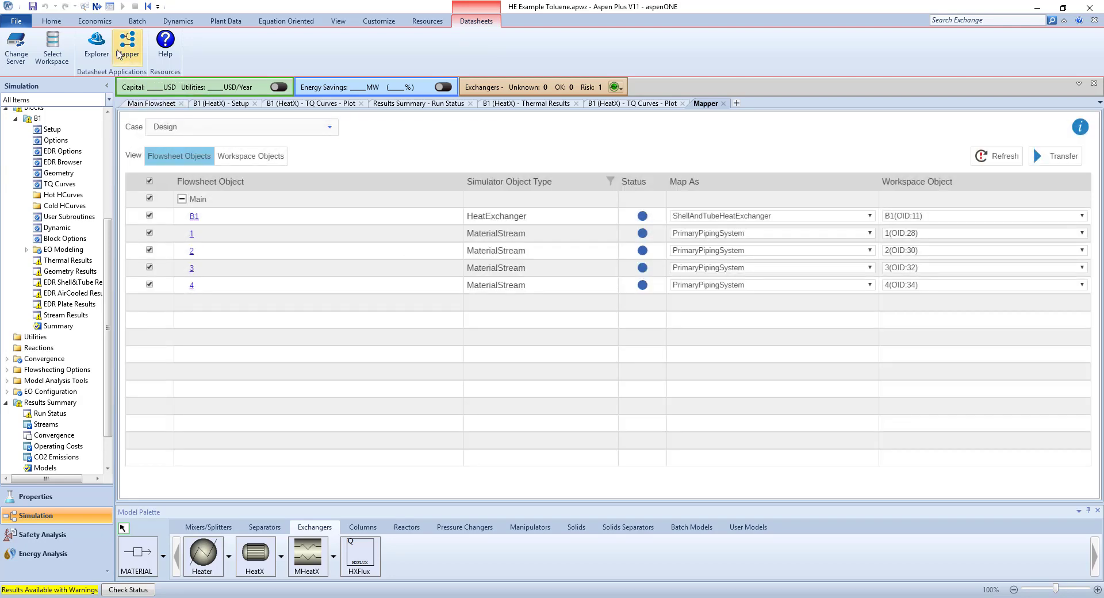
pyautogui.click(97, 46)
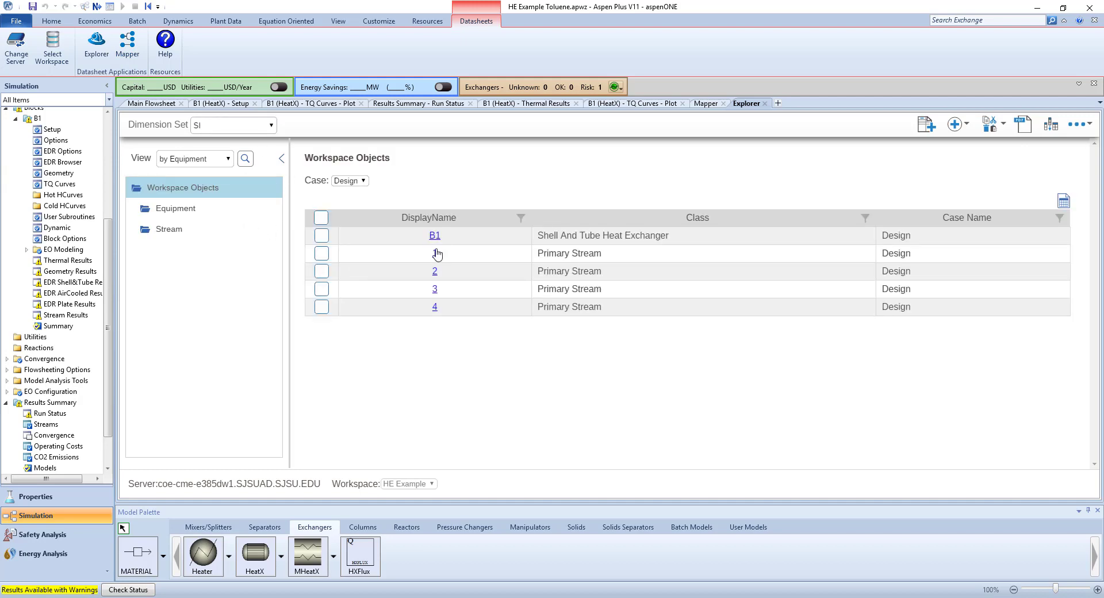
# Create a datasheet for exchanger B1 in the Design case from the AT Shell And Tube Heat Exchanger V2 template.
pyautogui.click(322, 237)
pyautogui.click(929, 131)
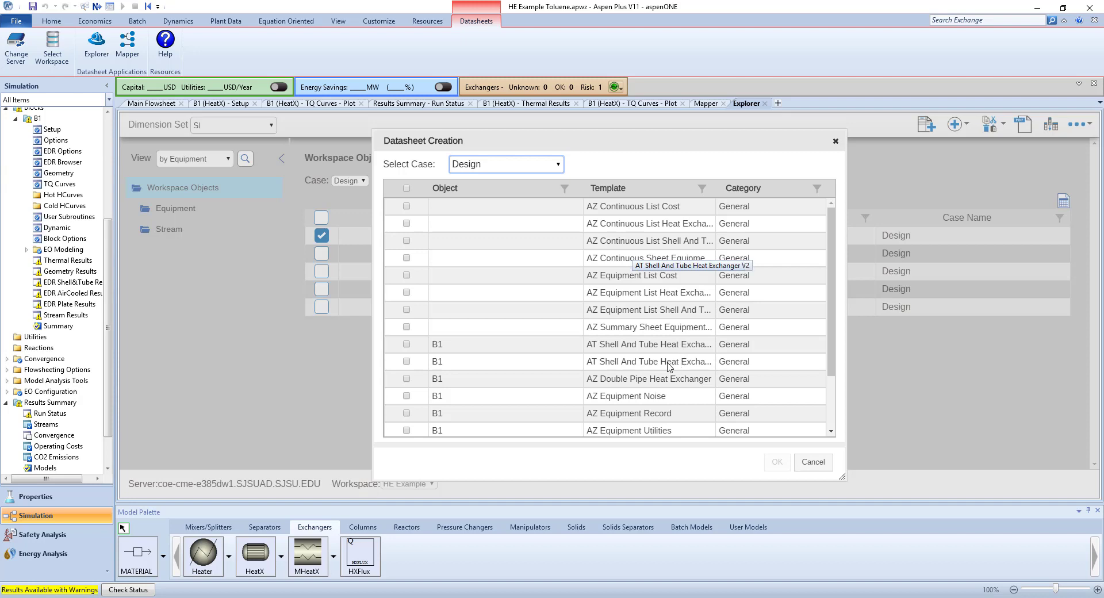
pyautogui.scroll(-2, 691, 362)
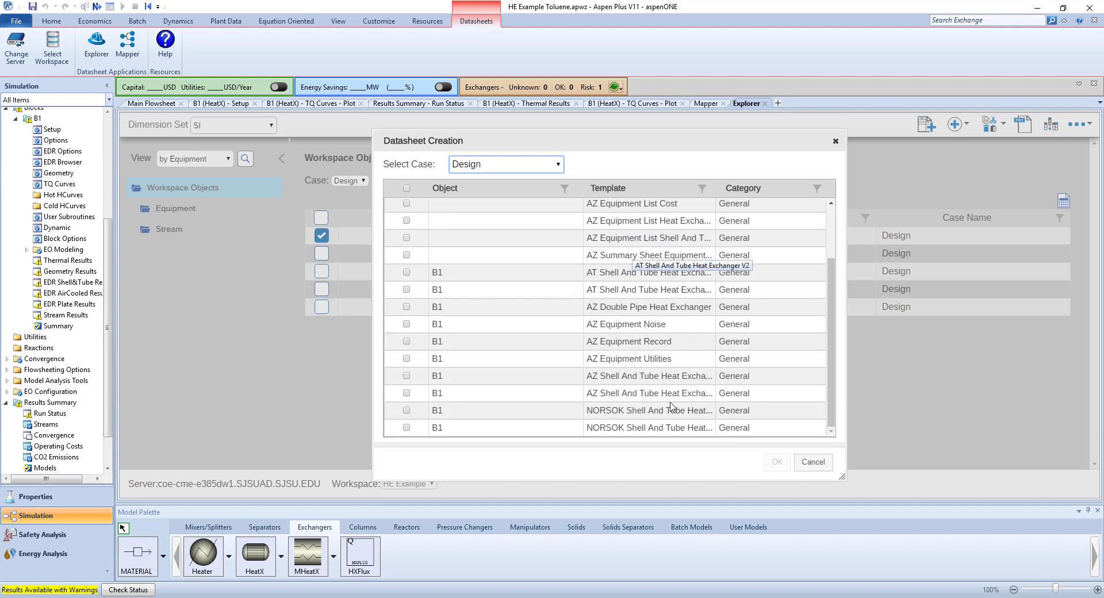
pyautogui.click(406, 290)
pyautogui.click(777, 462)
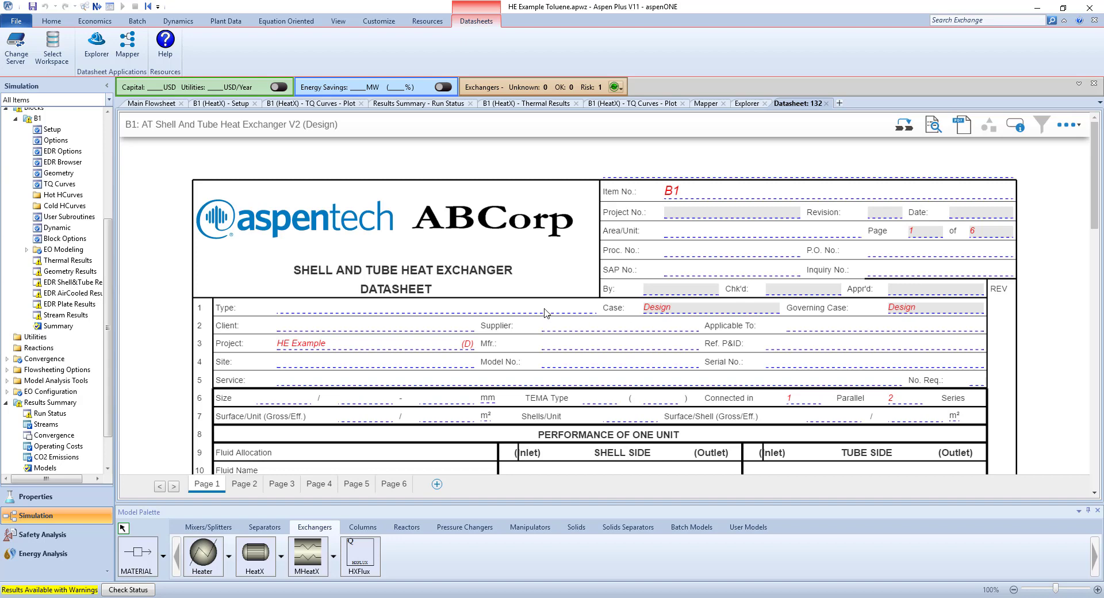
# Read page 1 of B1's datasheet, covering the unit performance, the construction per shell and the materials of construction.
pyautogui.scroll(-5, 487, 259)
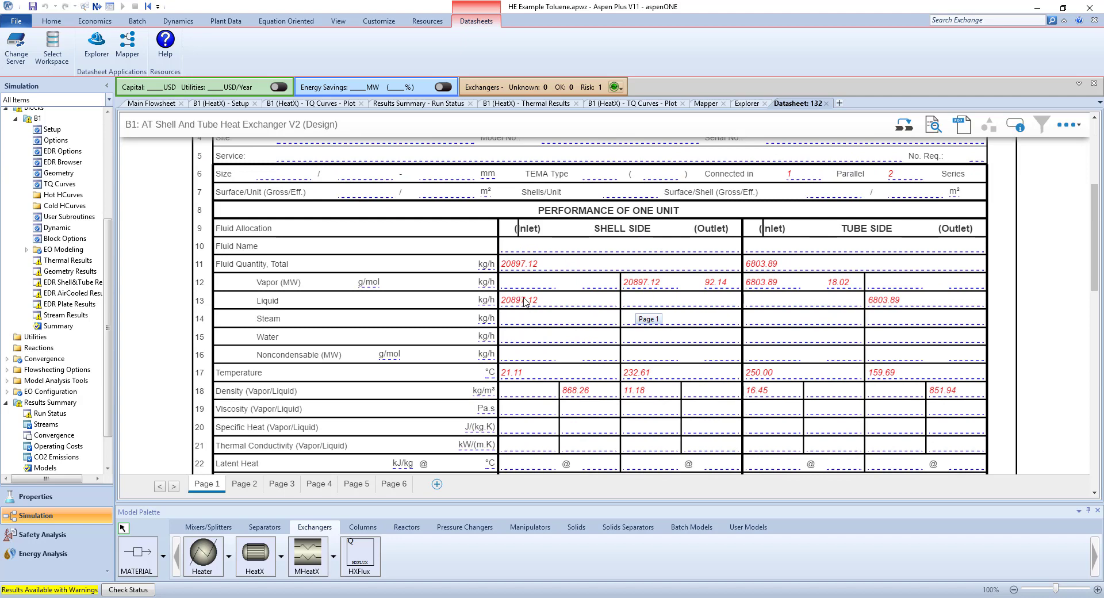
pyautogui.scroll(-3, 578, 282)
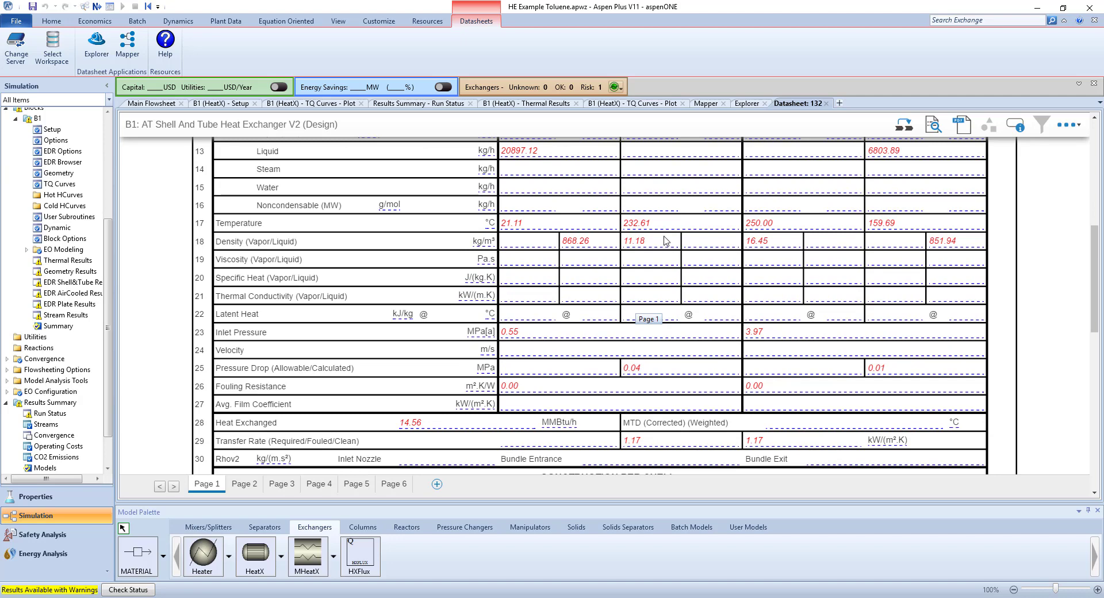
pyautogui.scroll(-2, 565, 234)
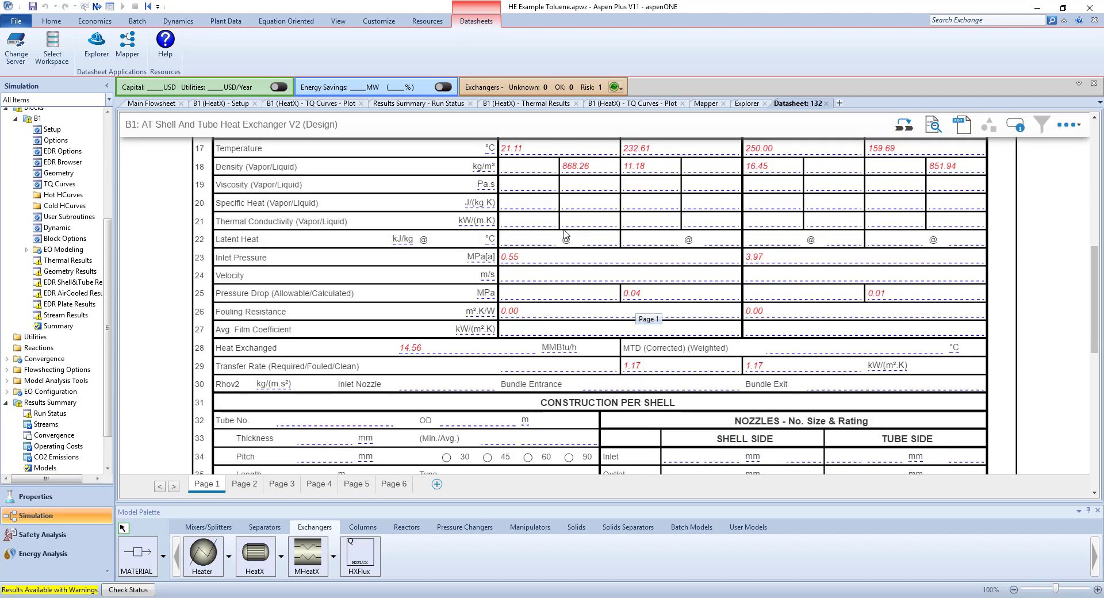
pyautogui.scroll(-2, 565, 234)
pyautogui.scroll(-1, 565, 234)
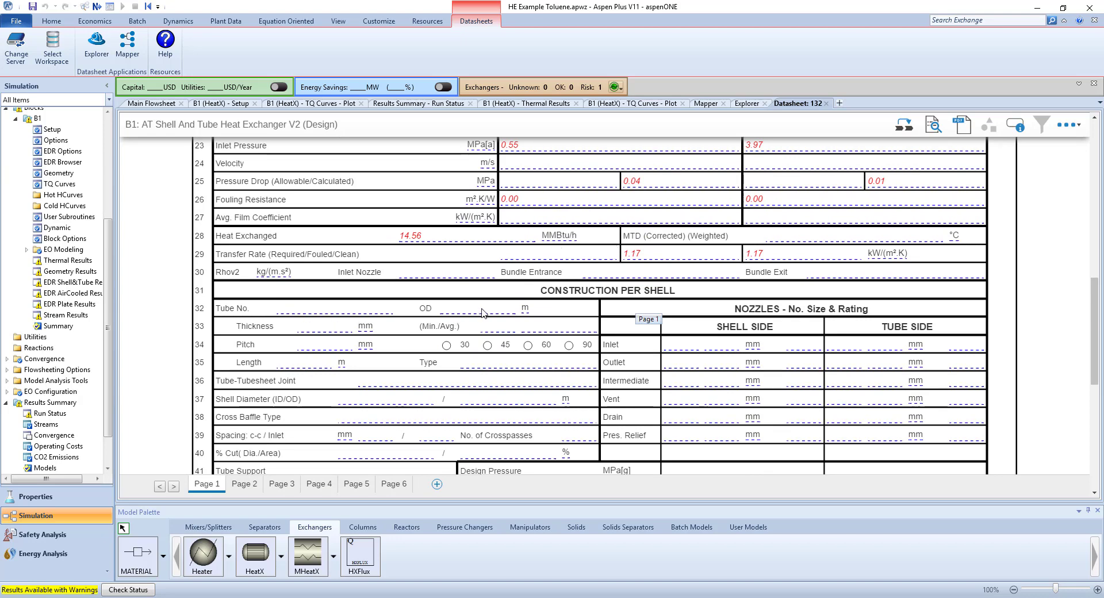
pyautogui.scroll(-7, 534, 311)
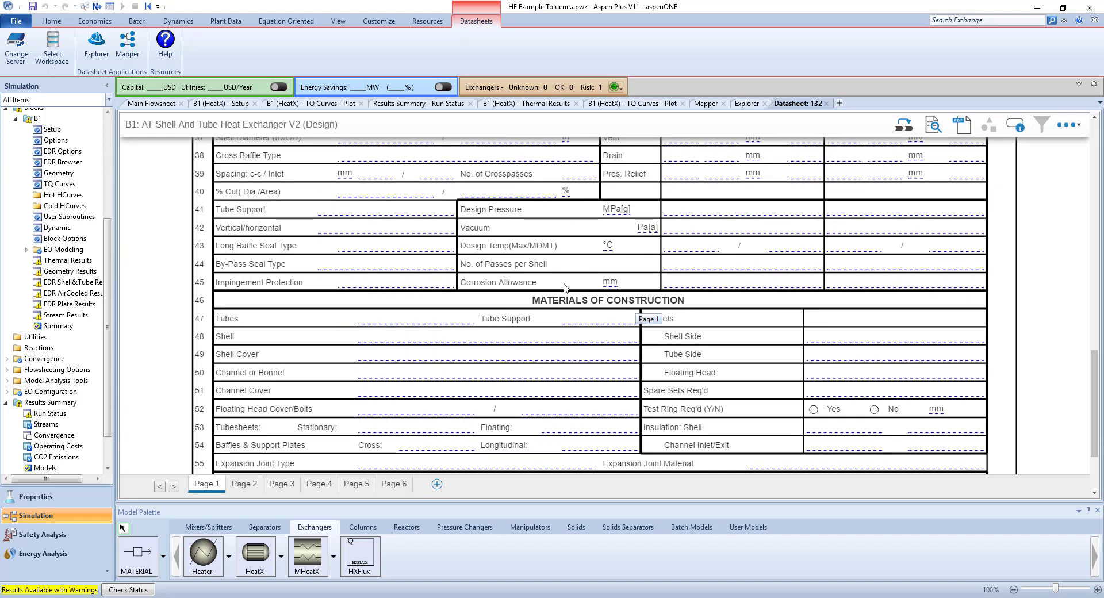
pyautogui.scroll(-2, 565, 288)
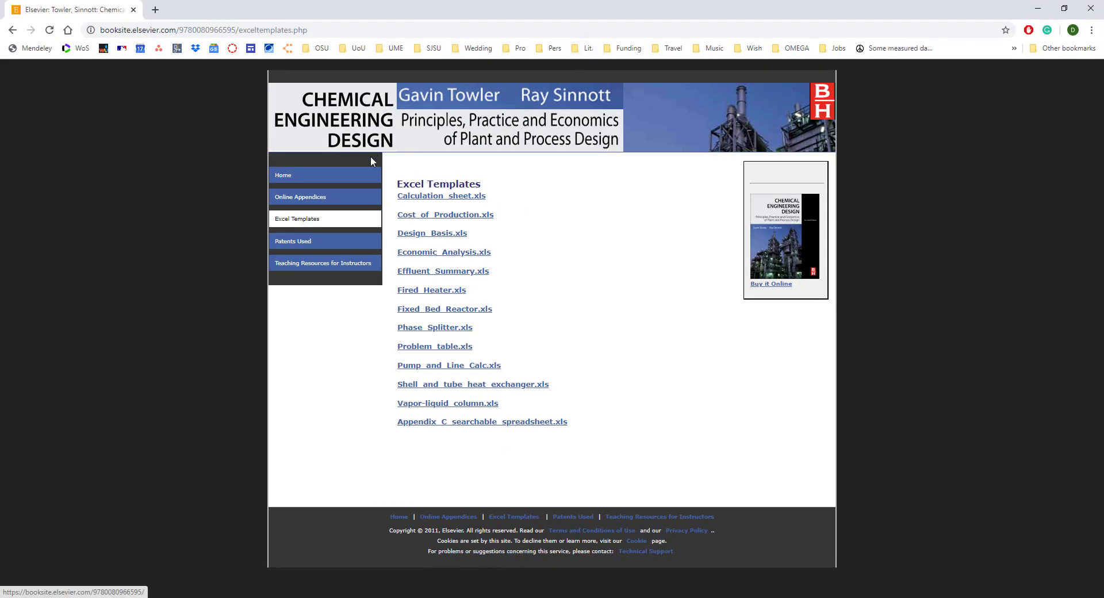
# Download the Shell and tube heat exchanger.xls template from the book's Excel templates page, open it in Excel, and select the units of rows 23 to 36.
pyautogui.click(296, 223)
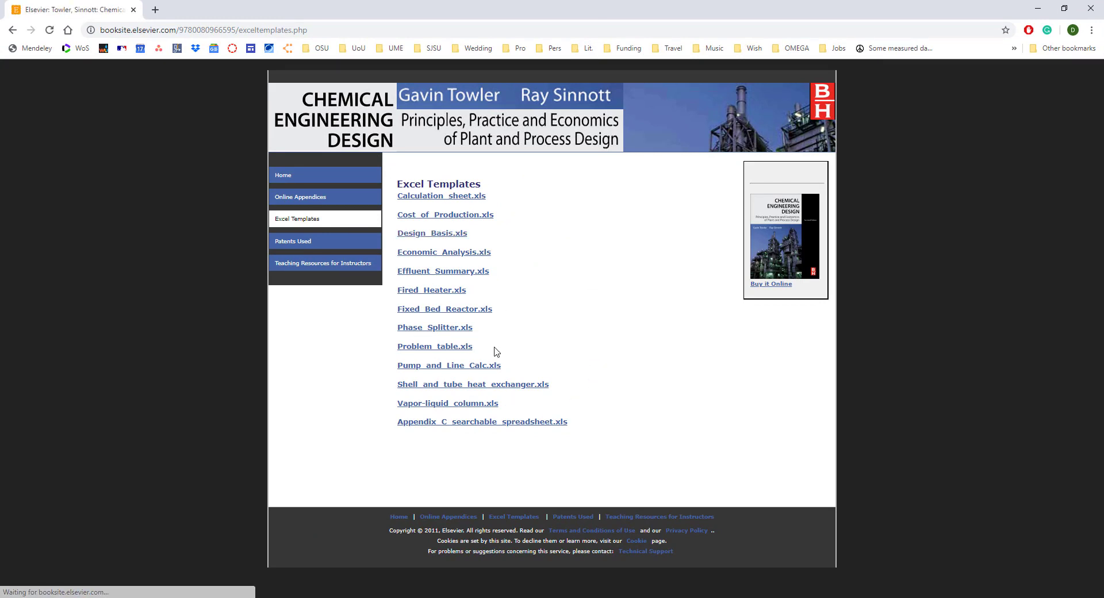
pyautogui.click(488, 391)
pyautogui.click(80, 582)
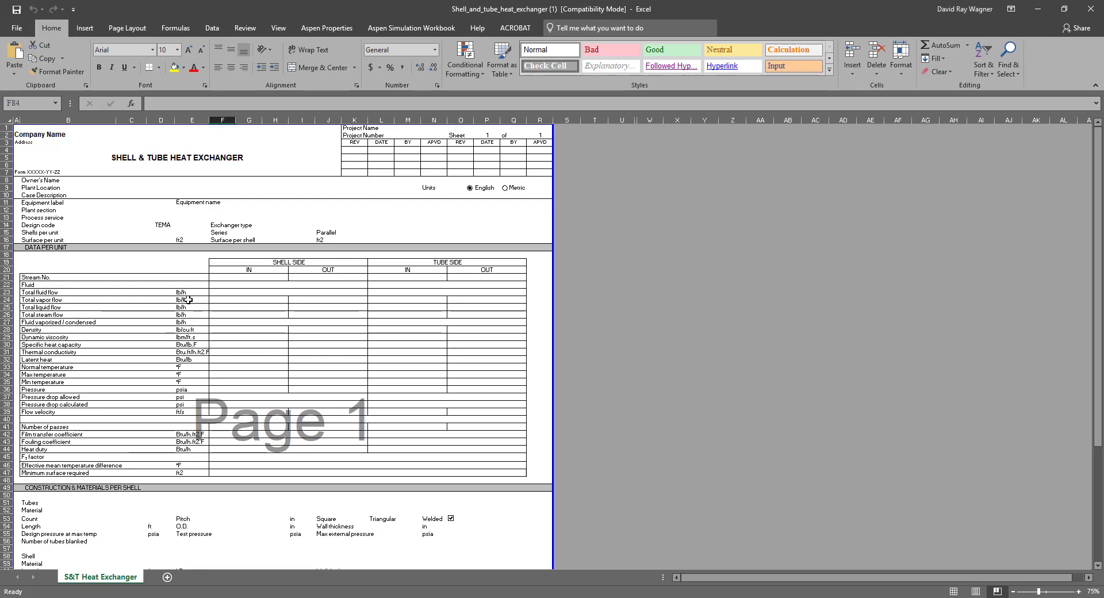
pyautogui.moveTo(193, 293); pyautogui.dragTo(197, 384)
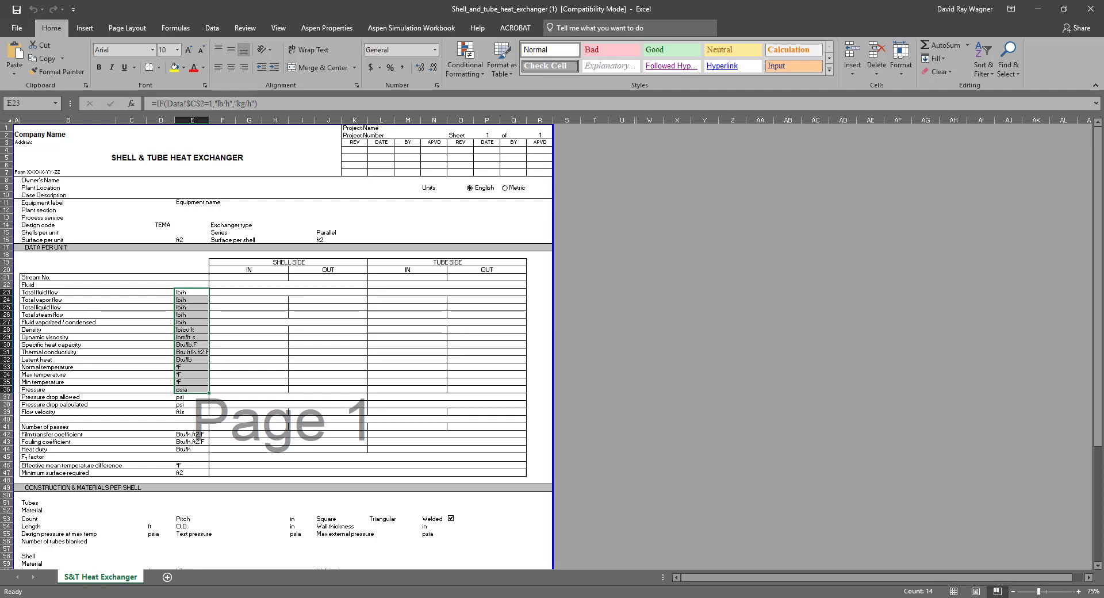
# Switch back to Aspen Plus and recheck the performance section on page 1 of B1's datasheet.
pyautogui.click(708, 597)
pyautogui.scroll(8, 511, 330)
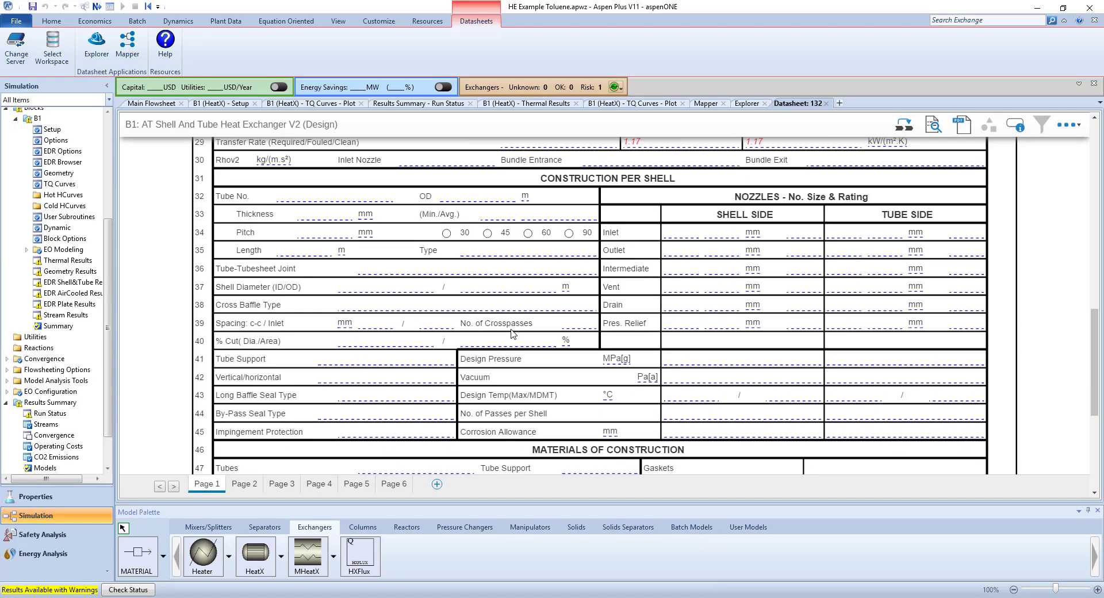
pyautogui.scroll(2, 511, 332)
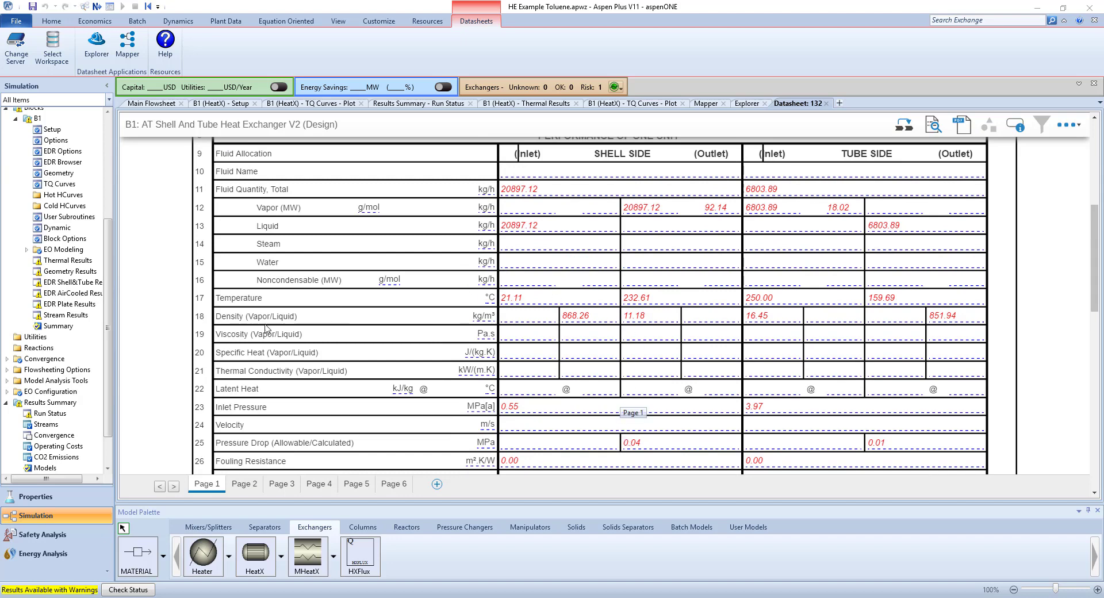
pyautogui.scroll(2, 52, 179)
# Review block B1's setup for streams, LMTD, pressure drop, U methods and film coefficients, ending on the specifications.
pyautogui.click(51, 185)
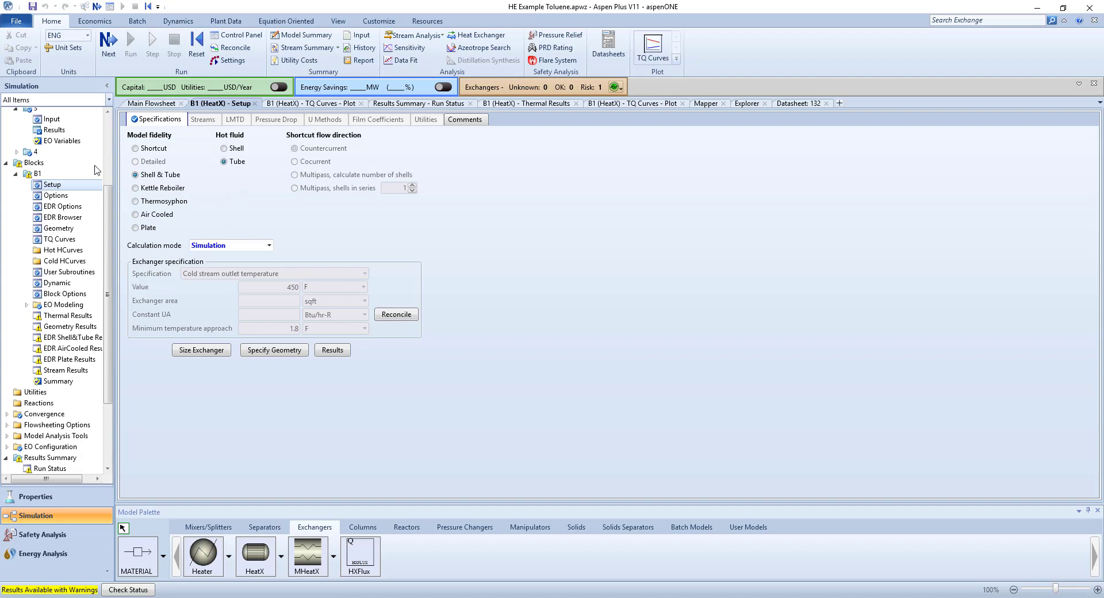
pyautogui.click(196, 121)
pyautogui.click(235, 121)
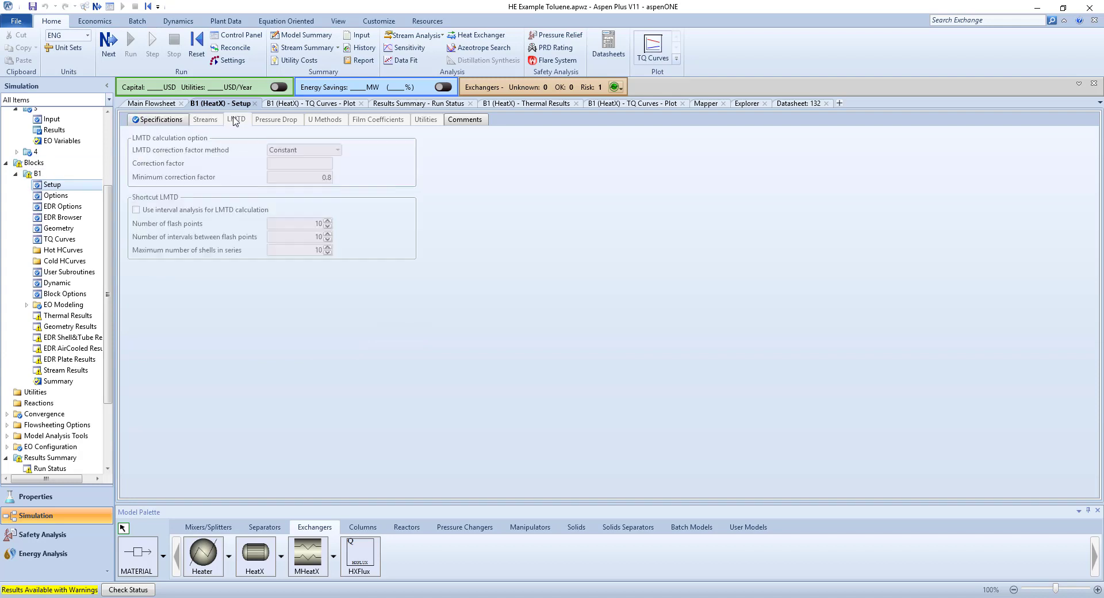
pyautogui.click(283, 122)
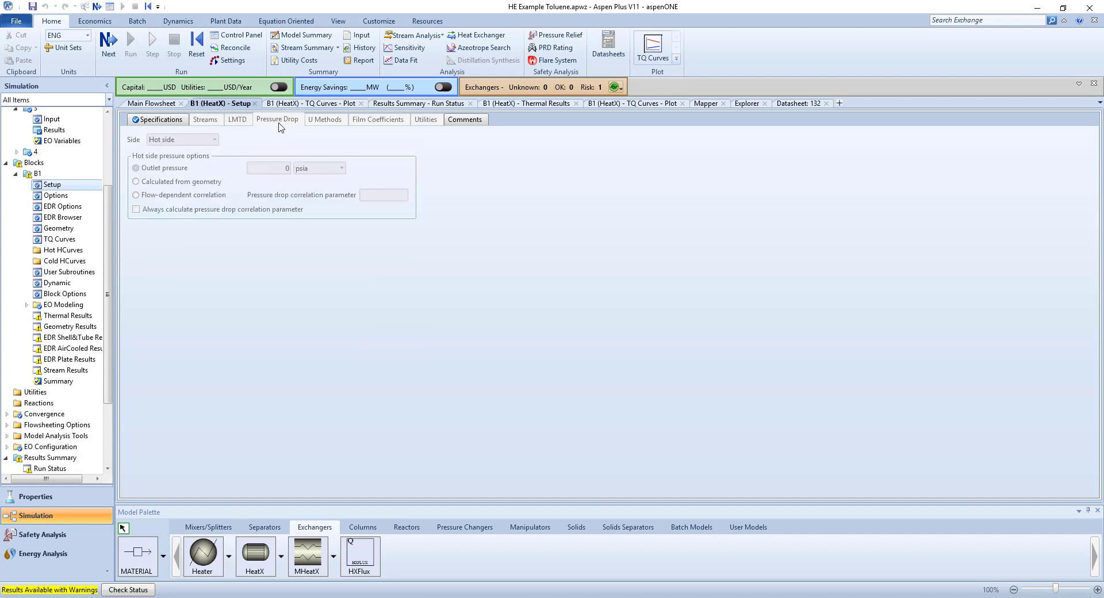
pyautogui.click(337, 125)
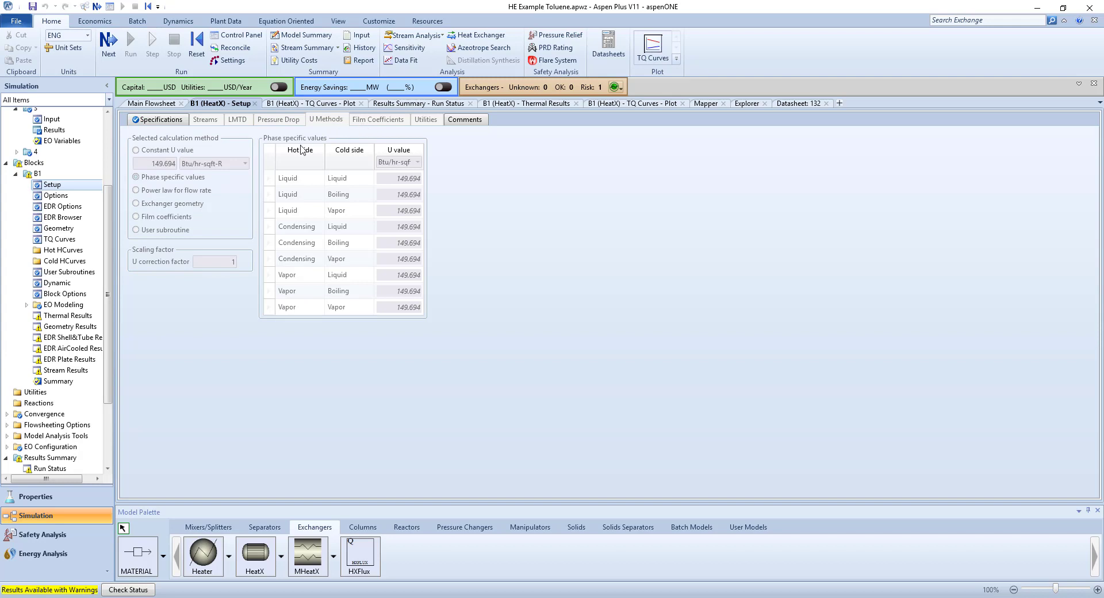
pyautogui.click(379, 122)
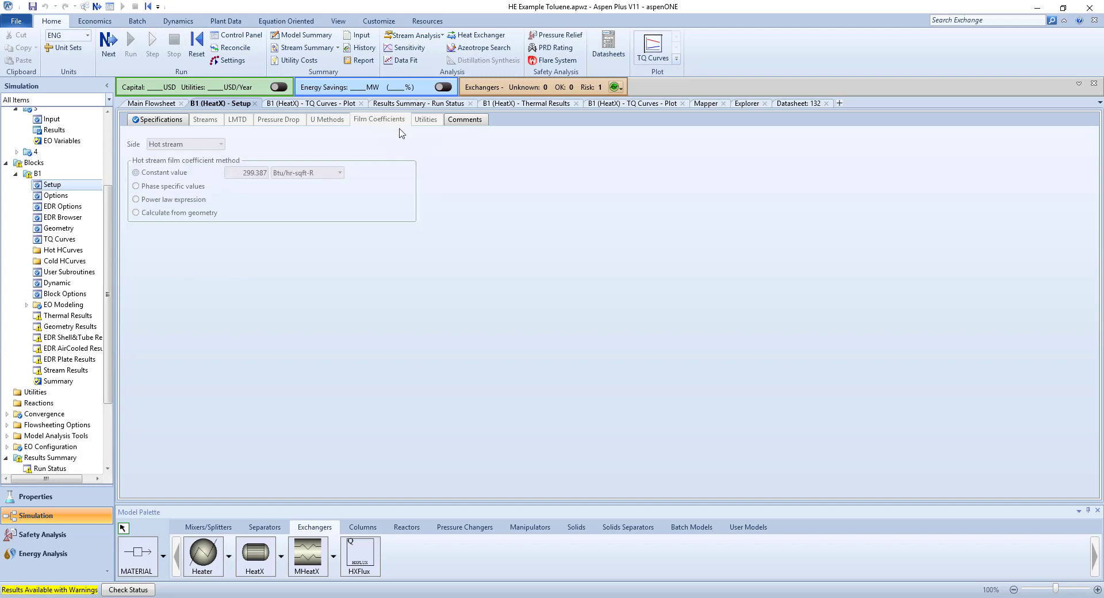
pyautogui.click(338, 122)
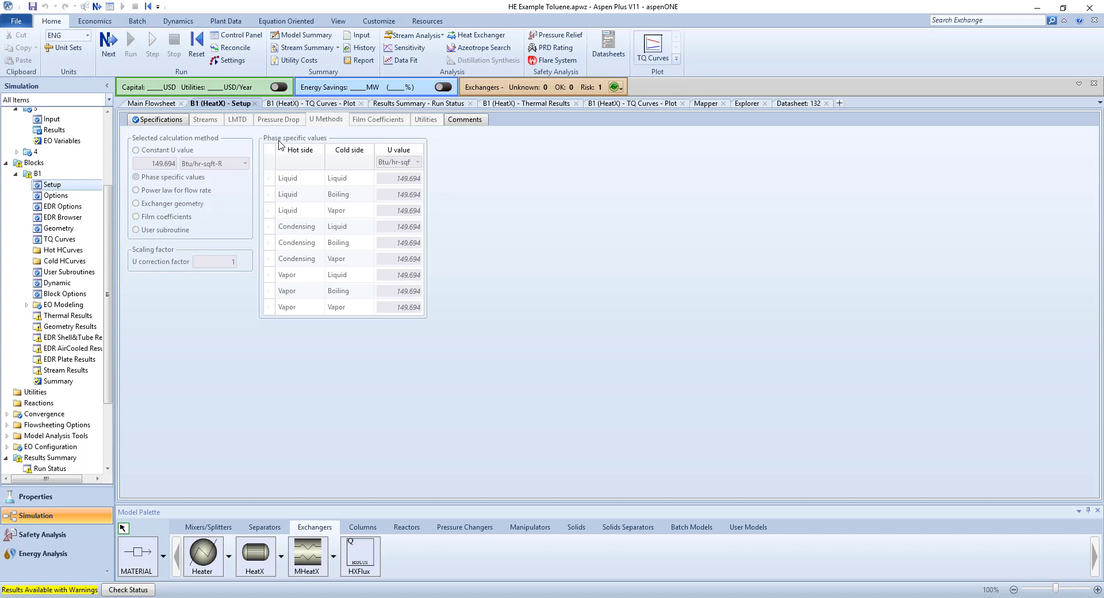
pyautogui.click(281, 120)
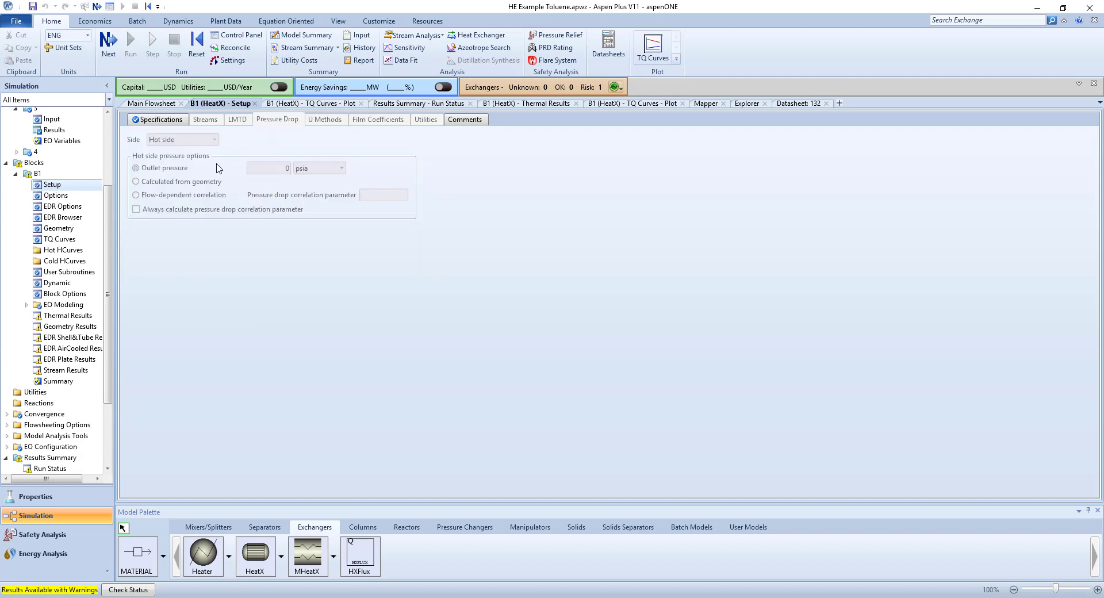
pyautogui.click(167, 121)
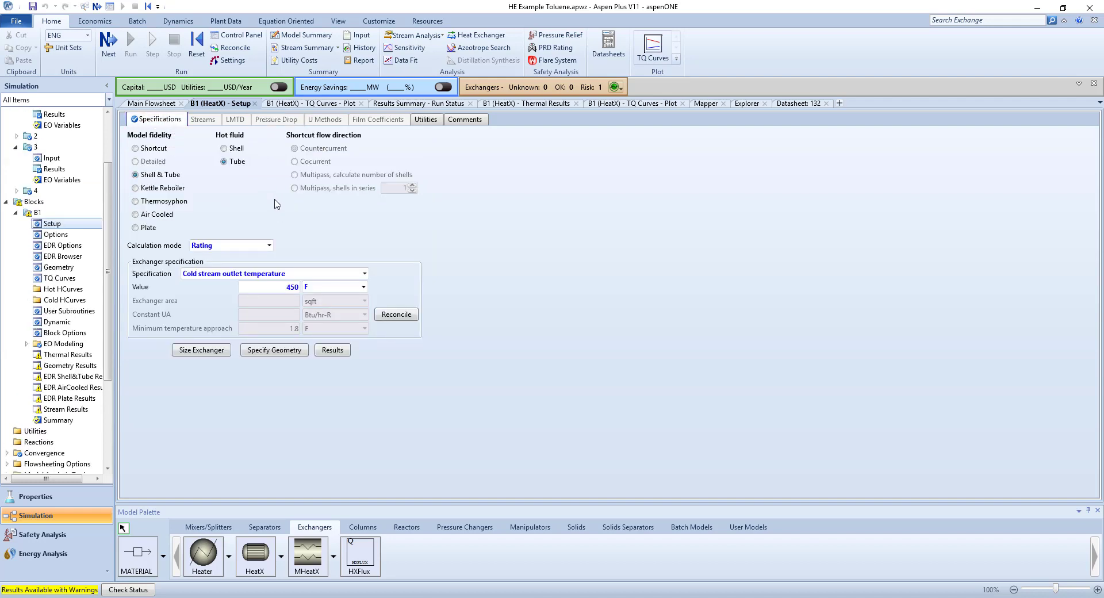
# Return to the main flowsheet, activate the economic evaluation, and open the utility cost results.
pyautogui.click(165, 104)
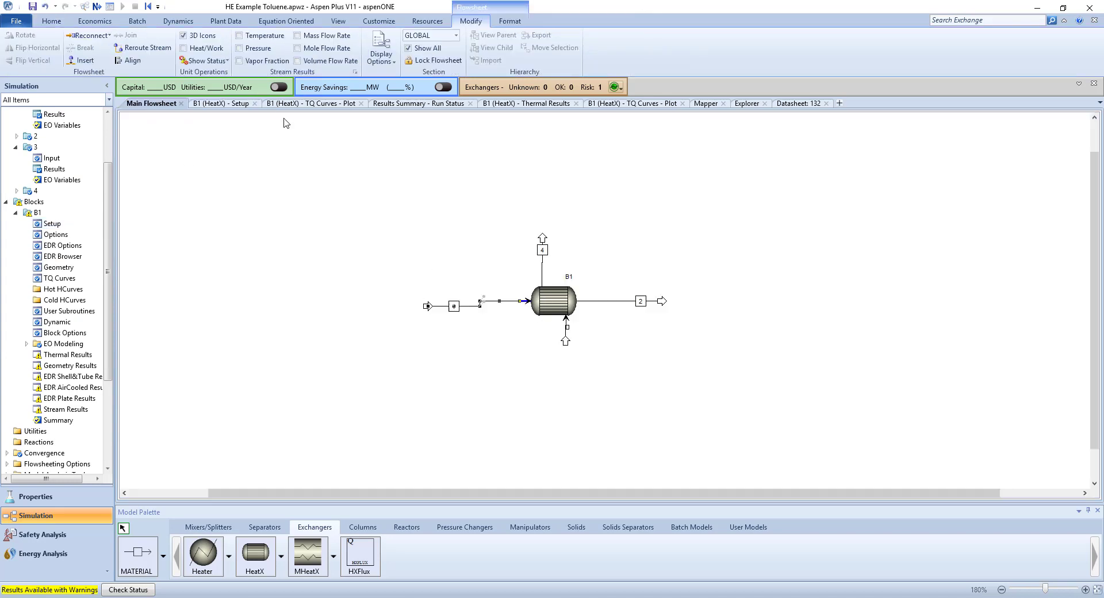
pyautogui.click(281, 87)
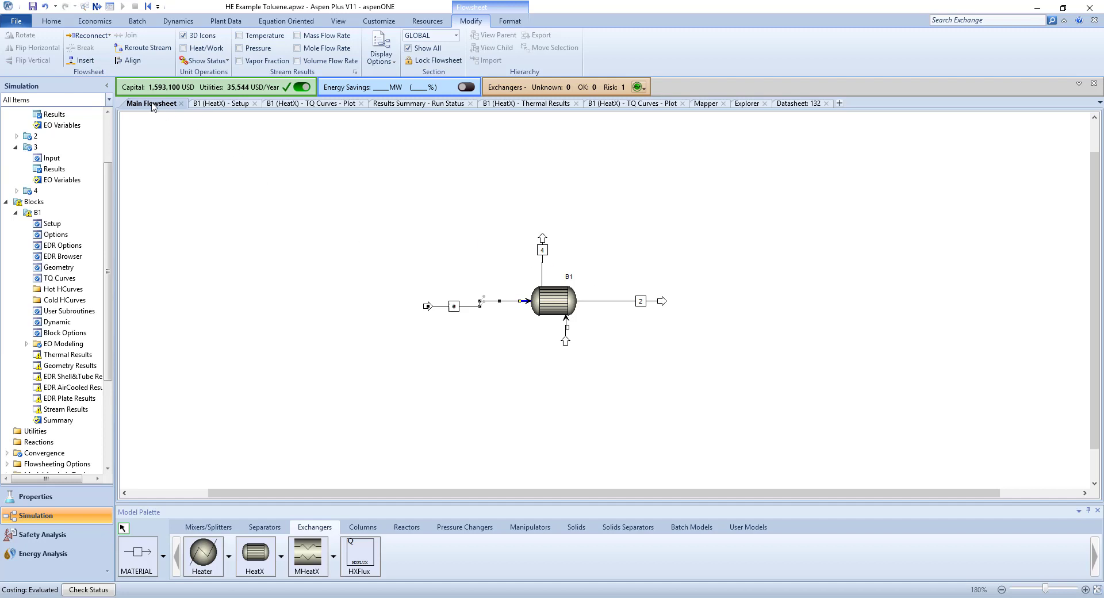
pyautogui.click(215, 87)
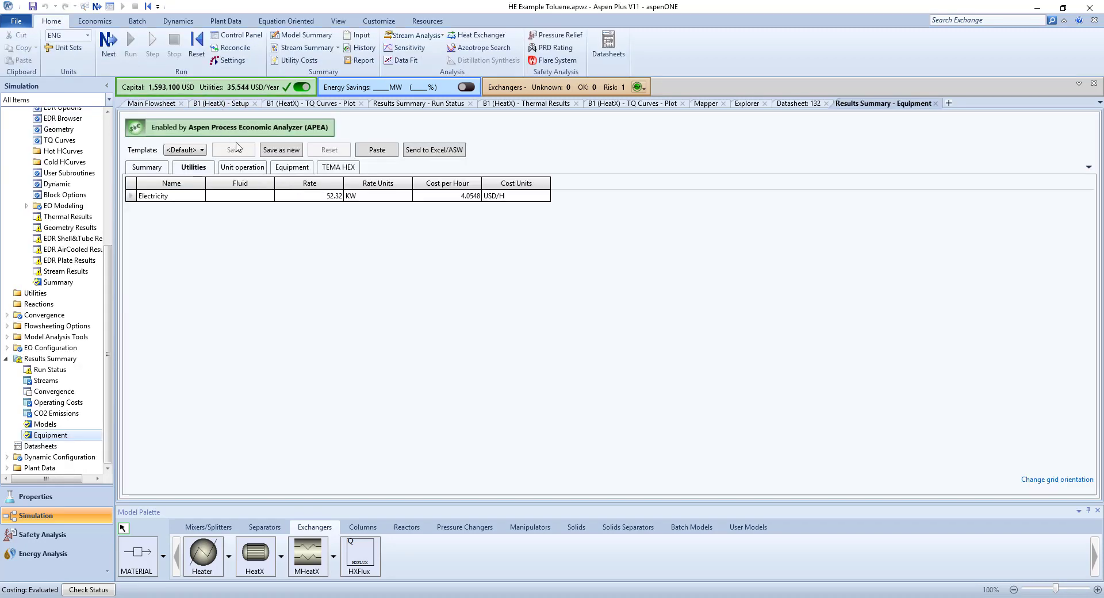
# Review B1's equipment and installed costs and read through its full TEMA HEX sizing data.
pyautogui.click(292, 167)
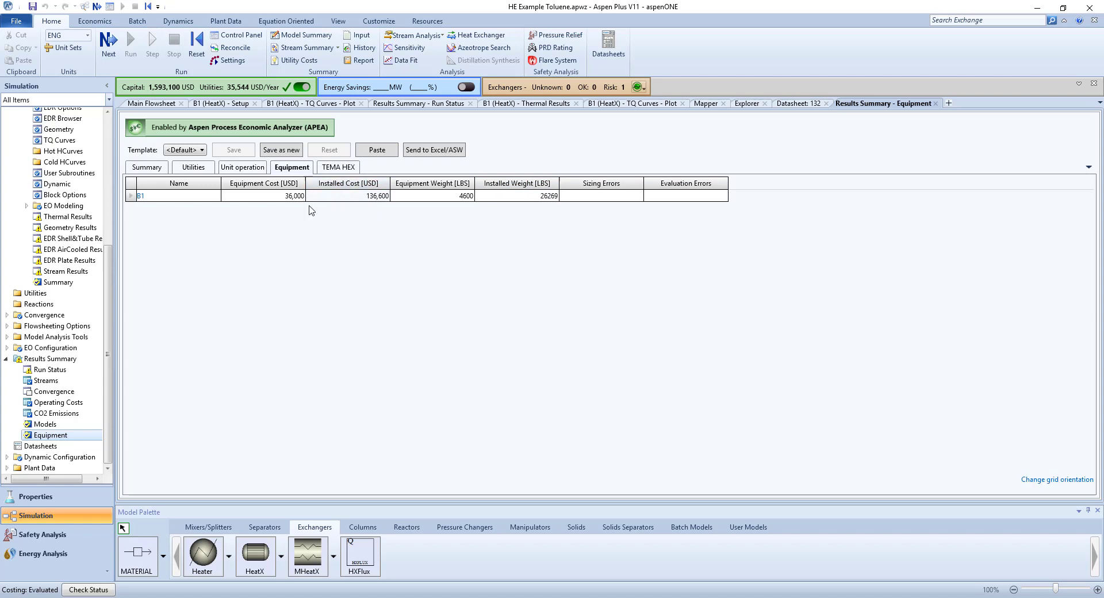
pyautogui.click(345, 170)
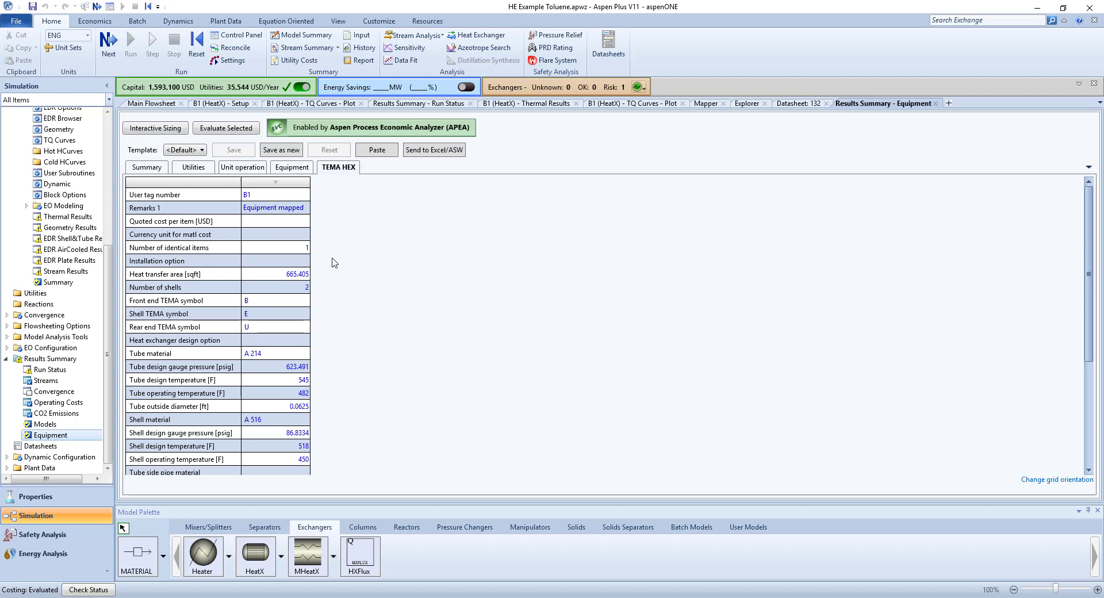
pyautogui.scroll(-3, 276, 301)
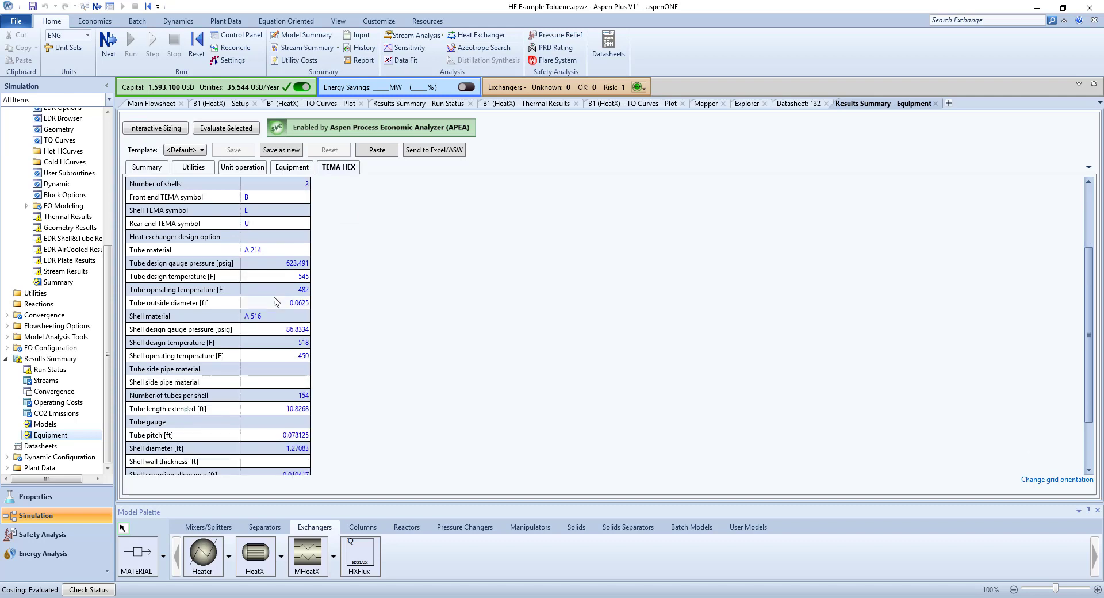
pyautogui.scroll(-3, 276, 296)
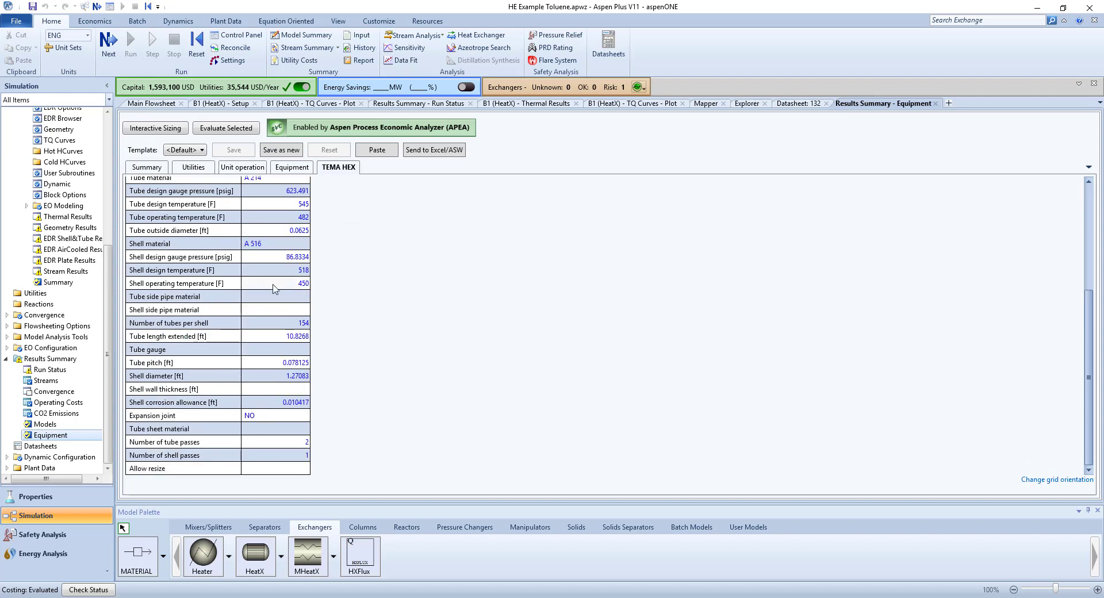